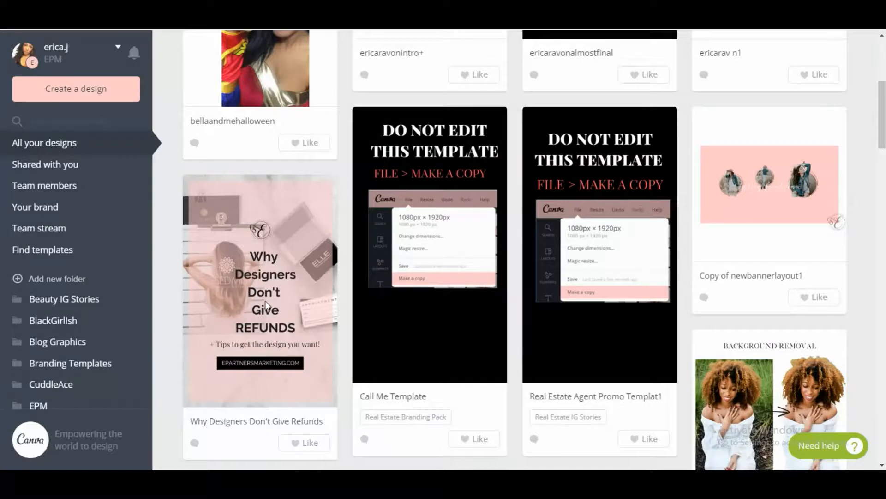
scroll(266, 306, "down", 3)
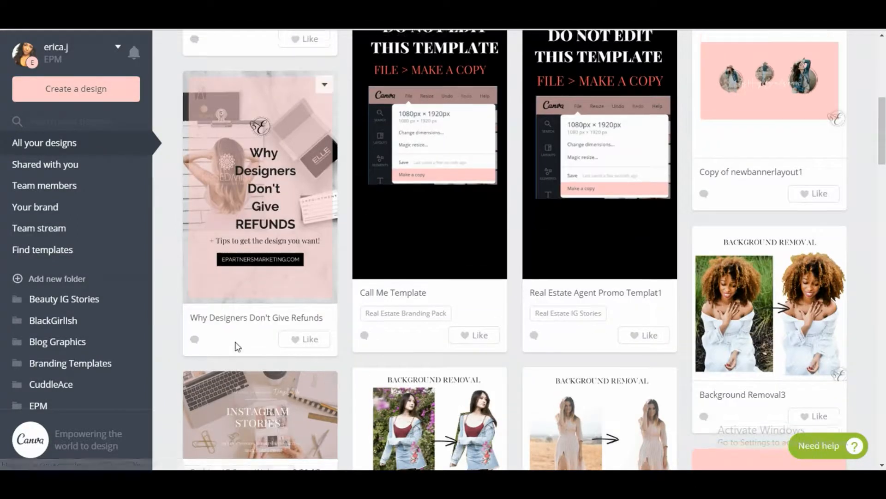
scroll(238, 346, "up", 1)
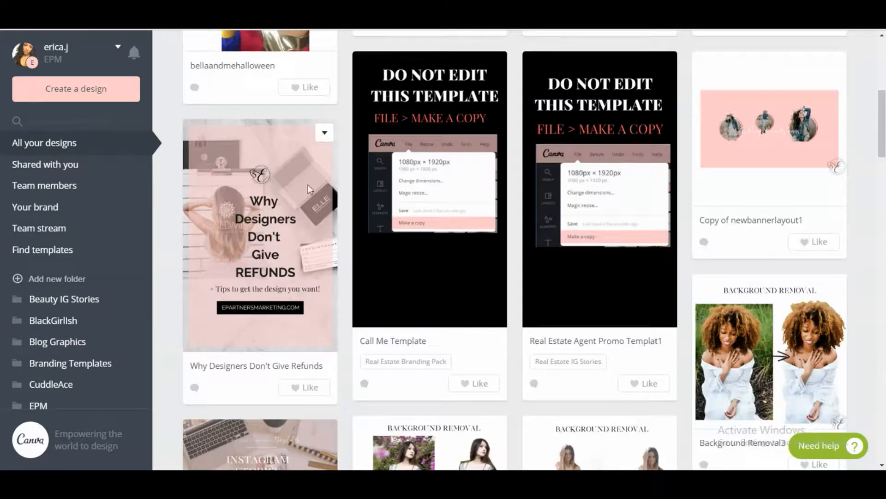
left_click(311, 209)
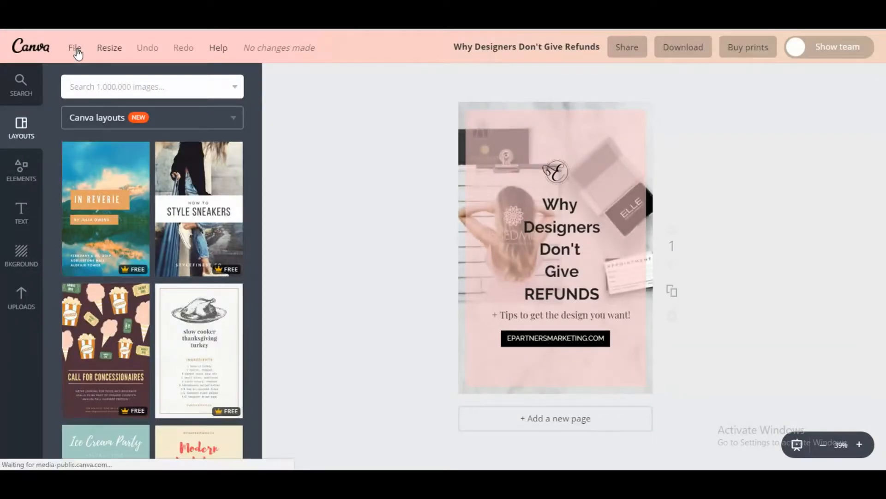
left_click(76, 48)
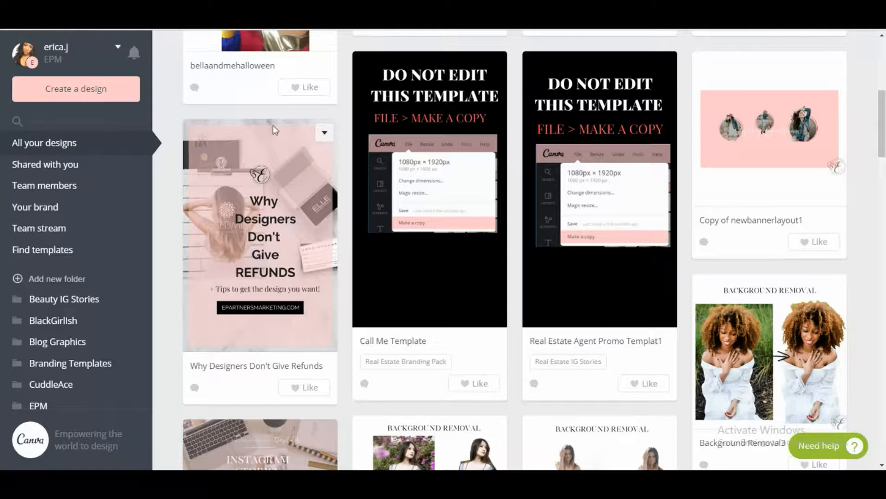
Make a copy of the "Why Designers Don't Give Refunds" design and open the copy for editing.
left_click(323, 134)
left_click(361, 159)
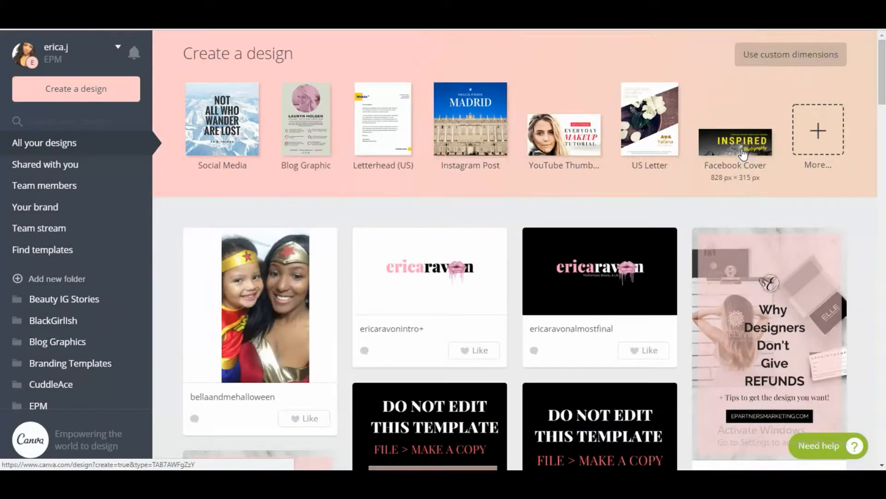
scroll(791, 214, "down", 4)
left_click(791, 215)
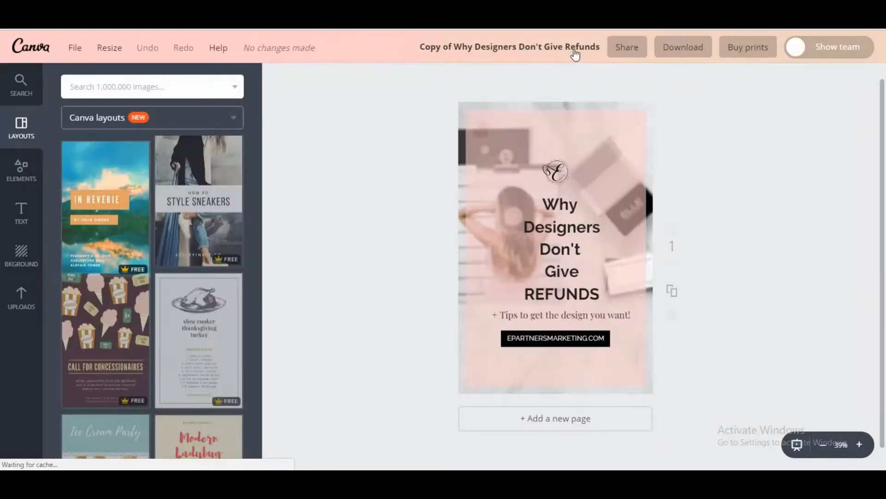
Rename the copied design "5 Ways I Used Facebook Groups Completely Wrong To Grow My Business", checking the wording in the blog post draft.
left_click(573, 47)
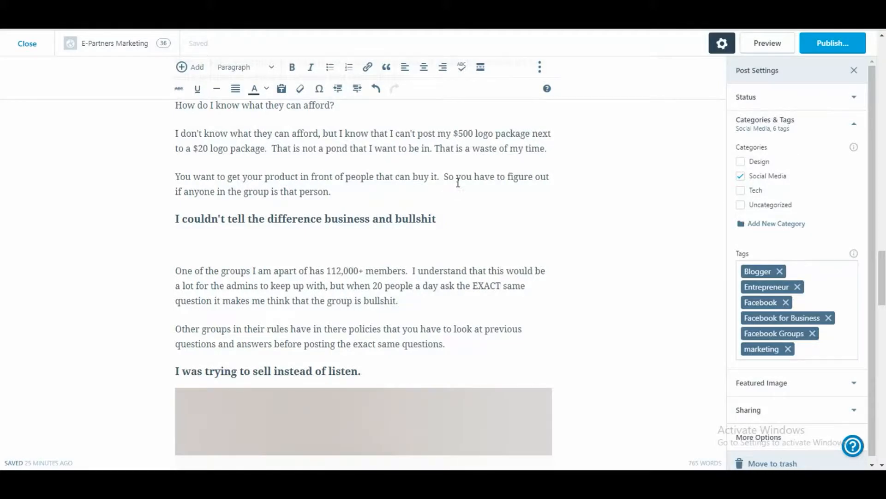
scroll(458, 183, "up", 5)
scroll(458, 183, "up", 10)
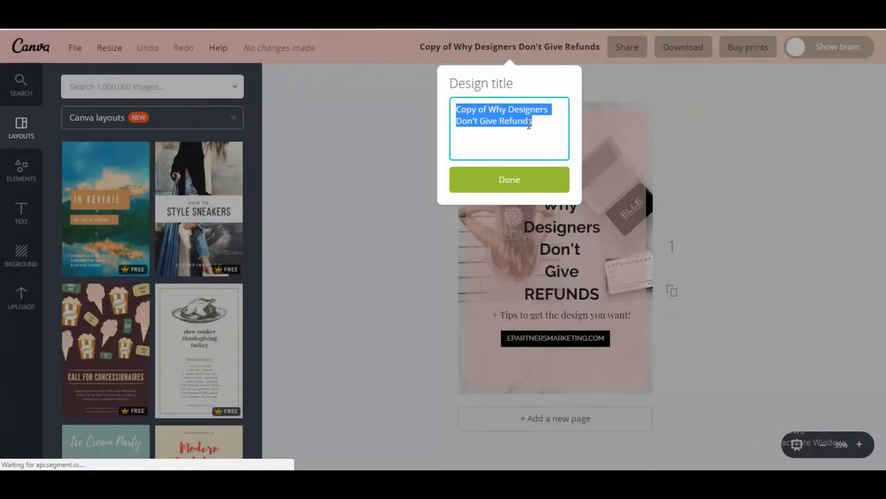
type("5 Ways I Used Face")
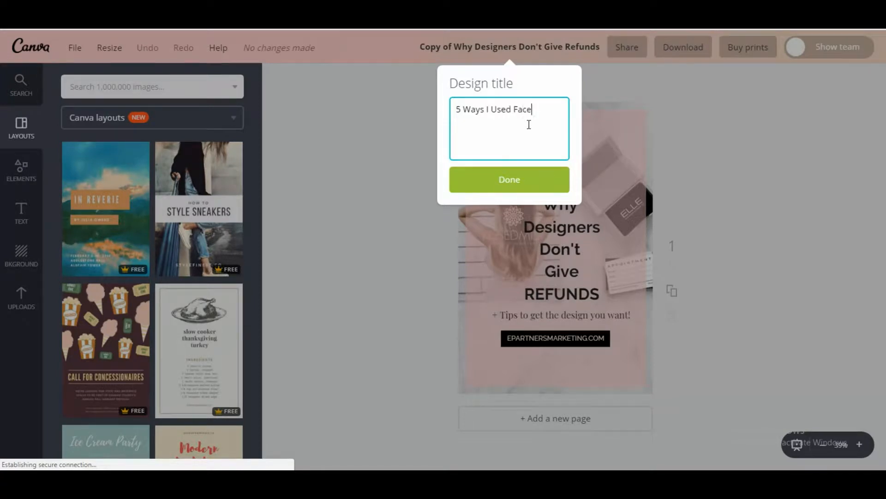
type("roups Completely Wrong To Grow My Business")
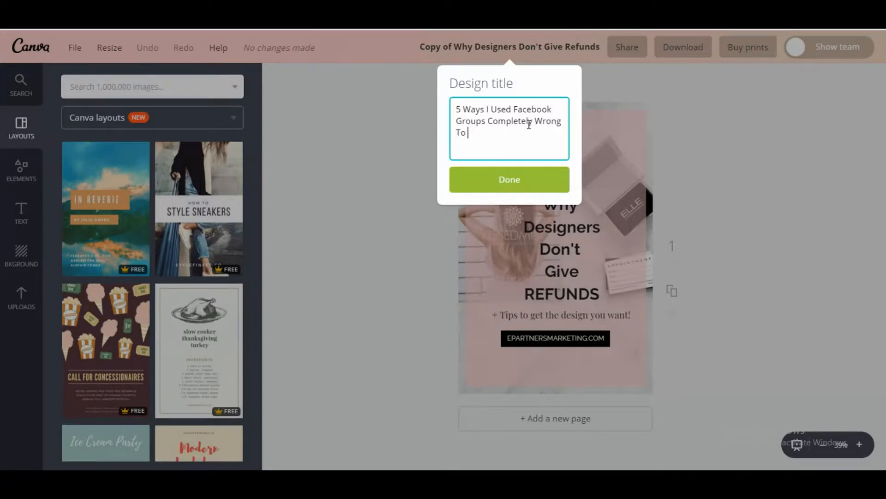
left_click(520, 190)
Copy the full design title and paste it over the "Why Designers Don't Give REFUNDS" headline on the page.
left_click(416, 47)
left_click(513, 133)
left_click_drag(513, 133, 423, 106)
key("ctrl+c")
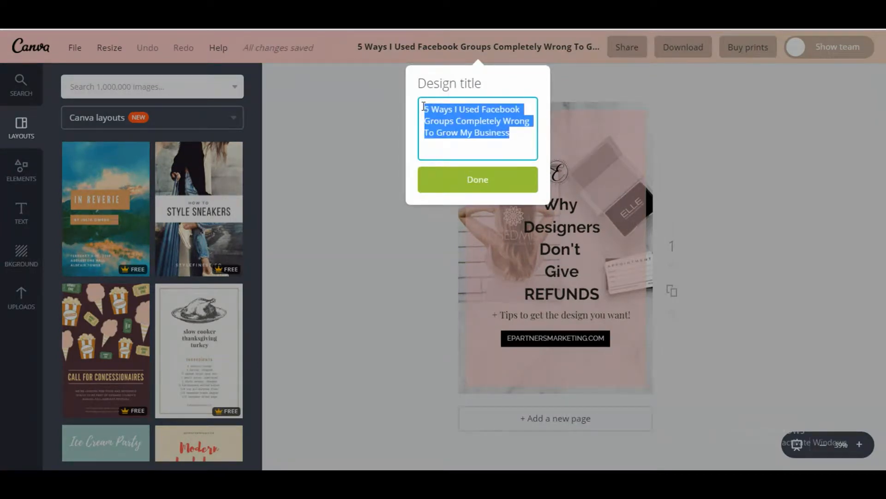
left_click(462, 188)
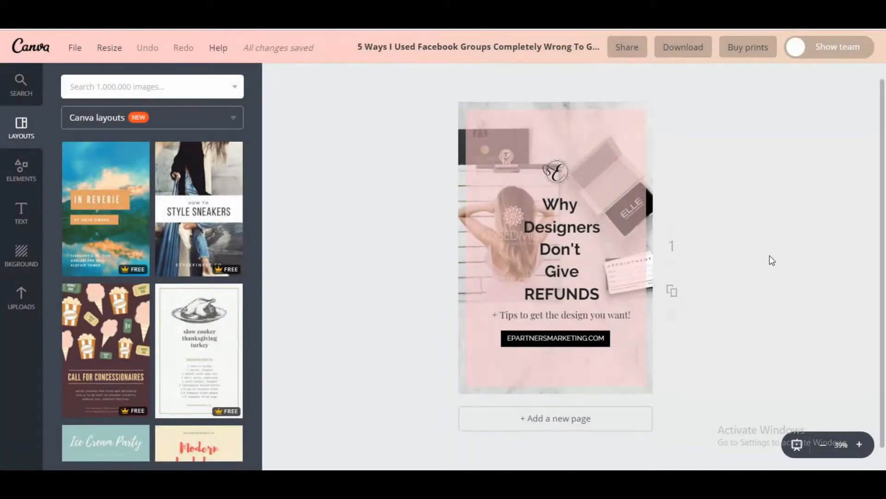
double_click(576, 211)
left_click(603, 292)
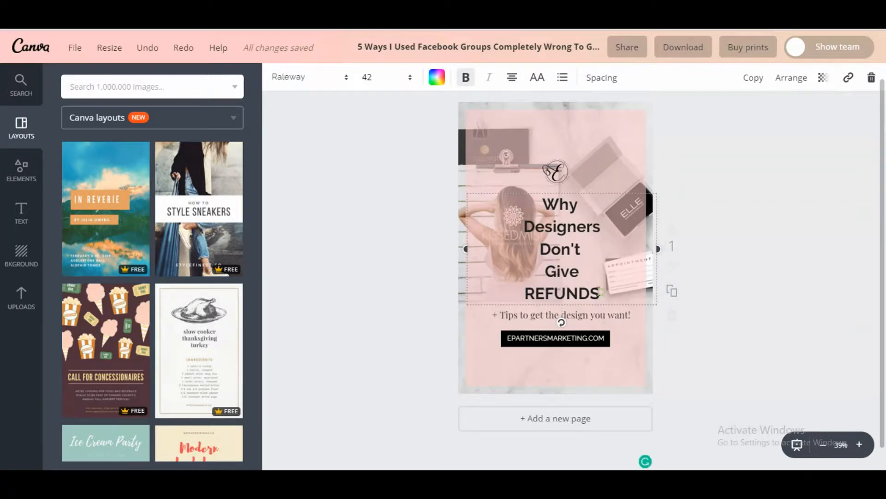
left_click_drag(600, 292, 537, 208)
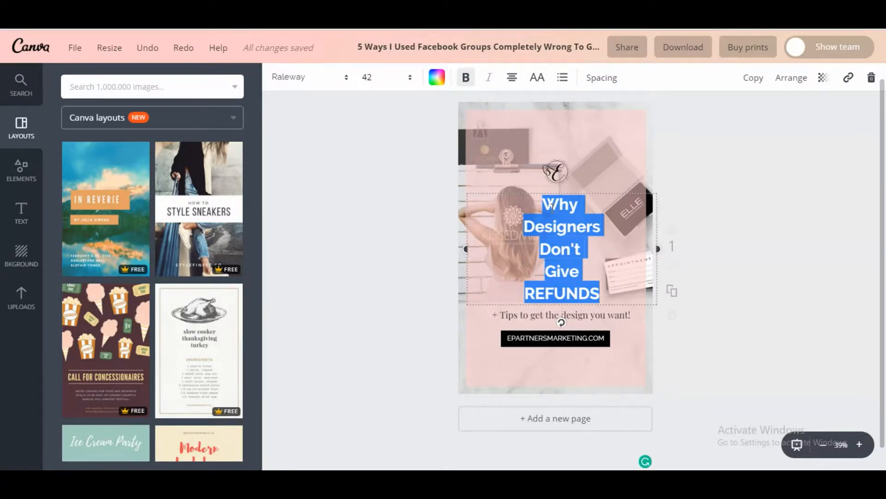
key("ctrl+v")
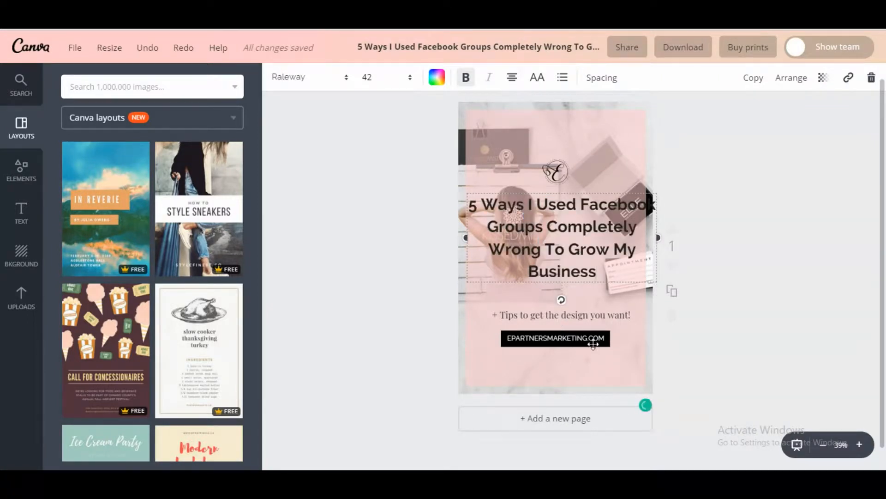
Break the headline into separate lines after "5 Ways", "I Used" and "Completely Wrong".
left_click(530, 201)
key("Return")
left_click(523, 226)
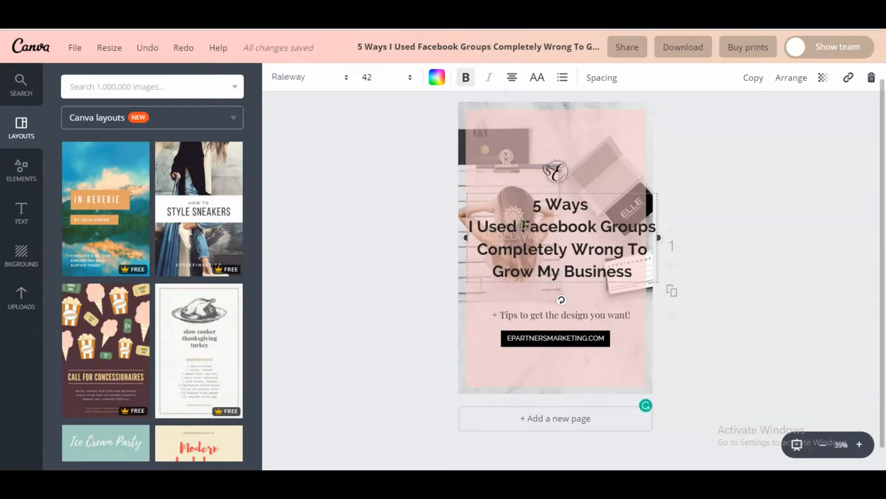
key("Return")
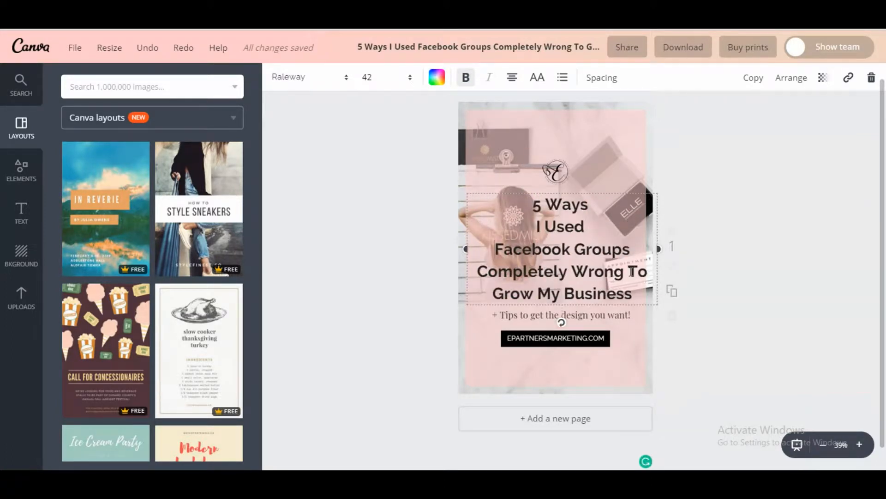
left_click(631, 271)
key("Return")
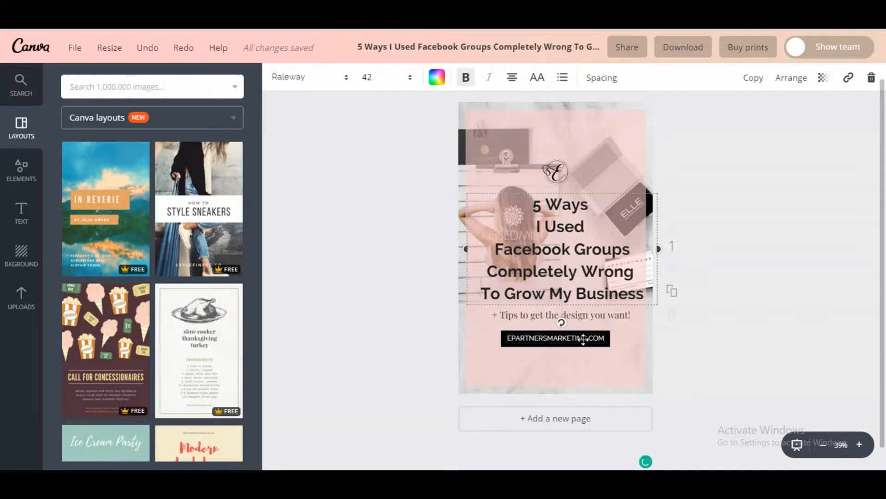
Move the EPARTNERSMARKETING.COM label and the "+ Tips to get the design you want!" subtitle lower on the page.
left_click_drag(585, 339, 592, 361)
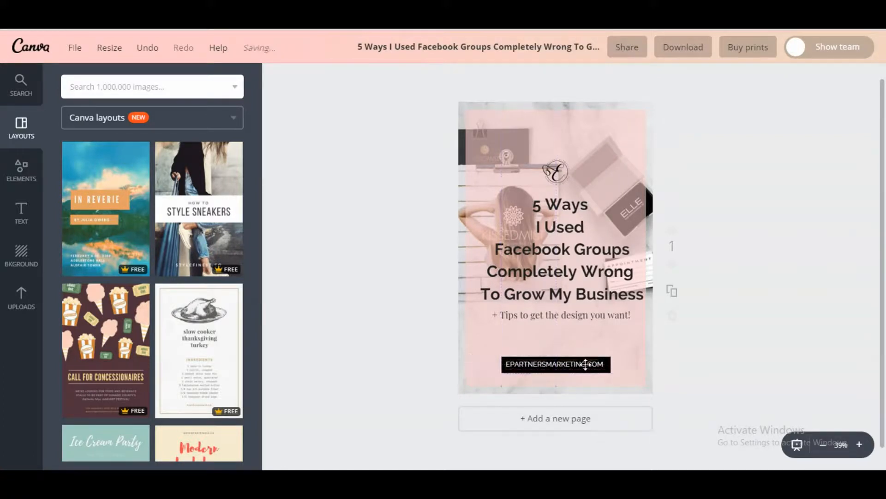
left_click_drag(561, 316, 560, 340)
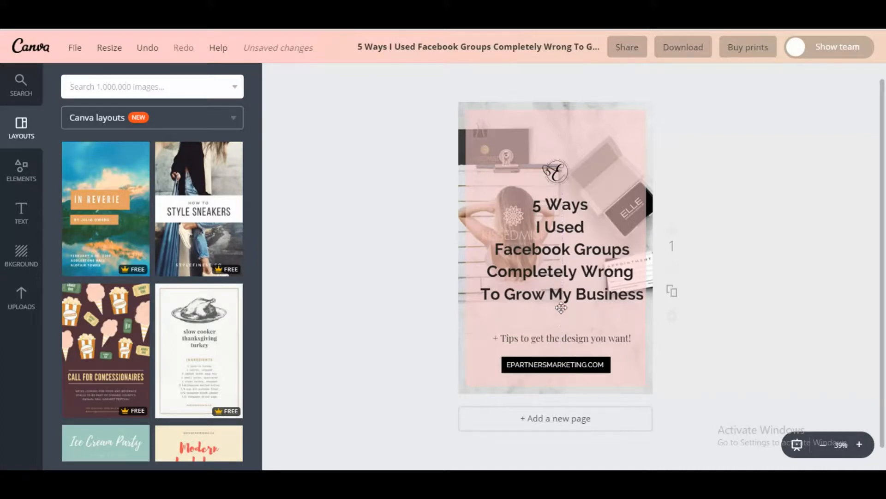
Put "My Business" on its own line in the headline and shift the headline slightly up.
left_click(529, 300)
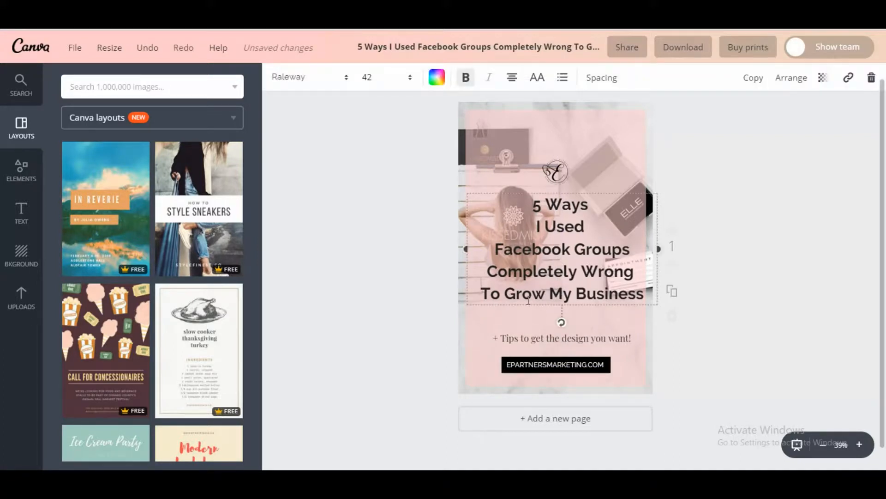
left_click(554, 287)
key("Return")
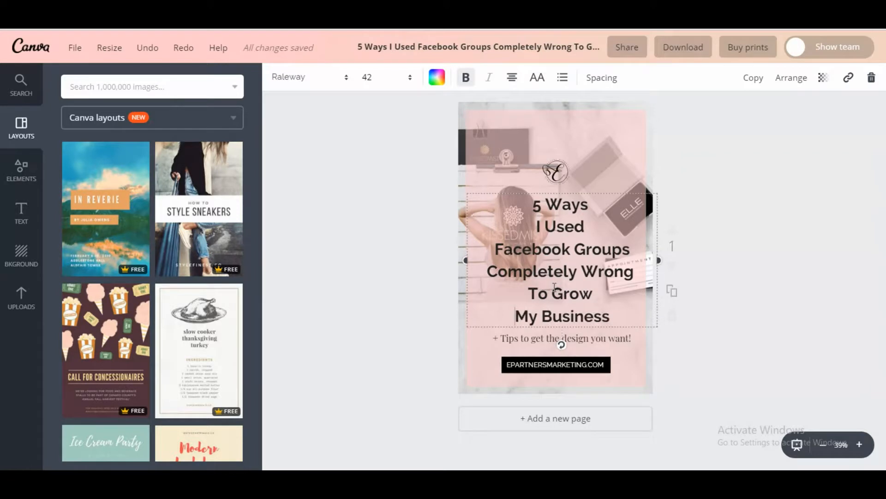
left_click(744, 325)
left_click_drag(556, 271, 555, 254)
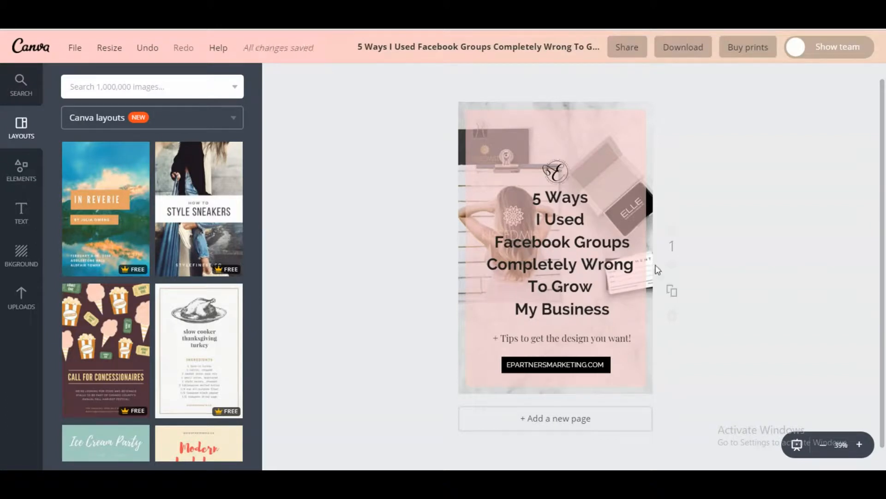
Change the subtitle to "+ 5 Things You SHOULD DO!" and nudge the website label slightly up beneath it.
left_click_drag(593, 338, 502, 336)
left_click(630, 337)
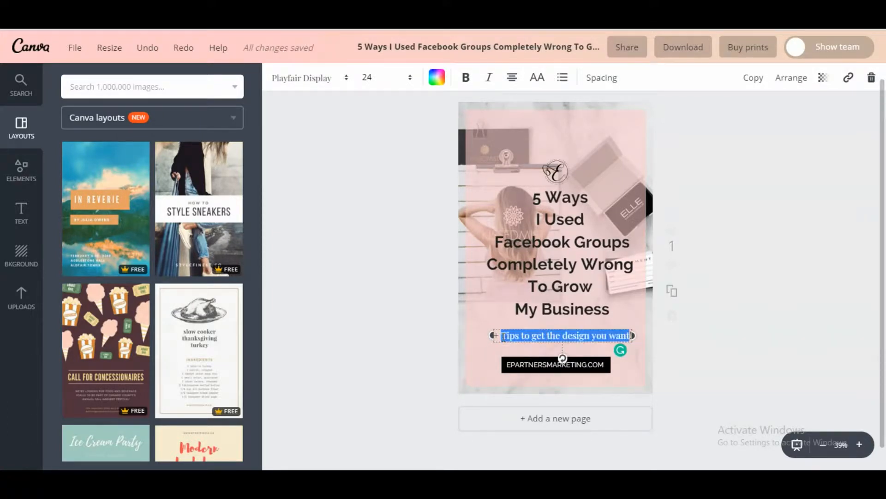
type("5")
type(" Things You")
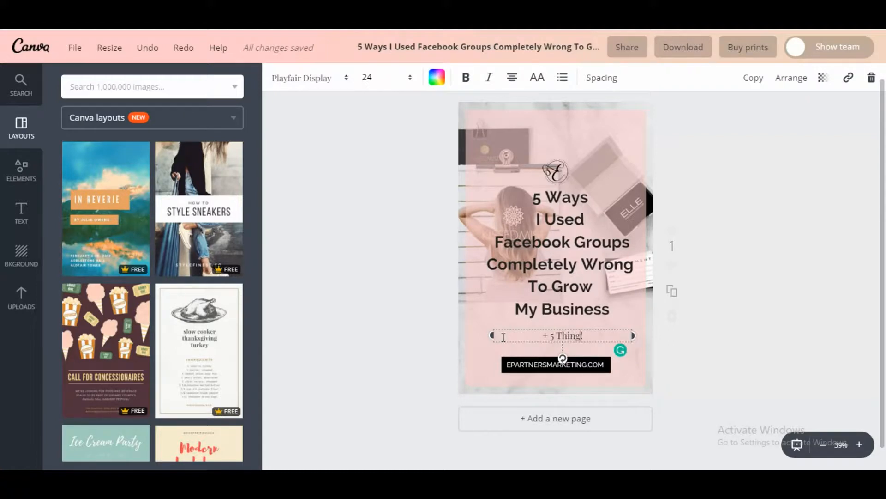
type(" SHOUL")
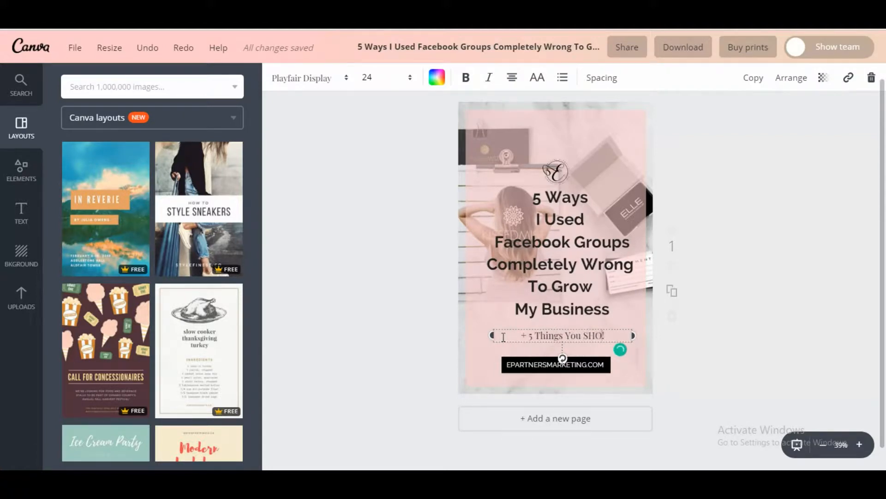
key("BackSpace")
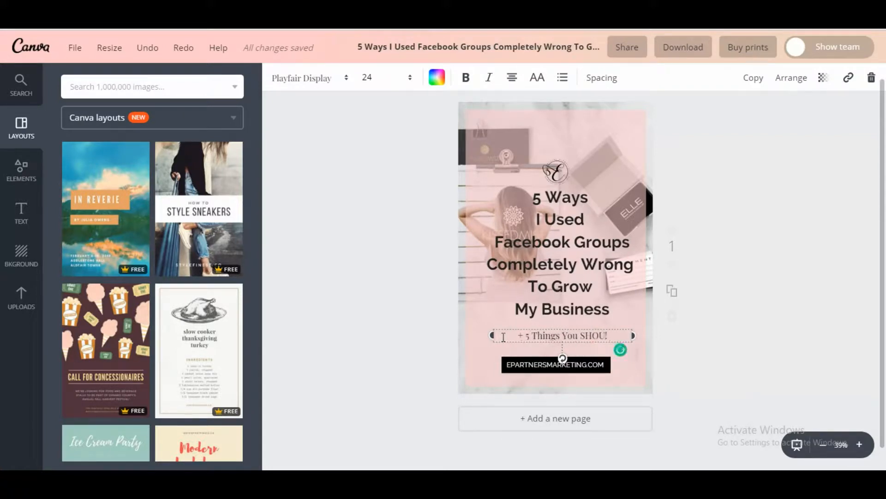
type("LD DO")
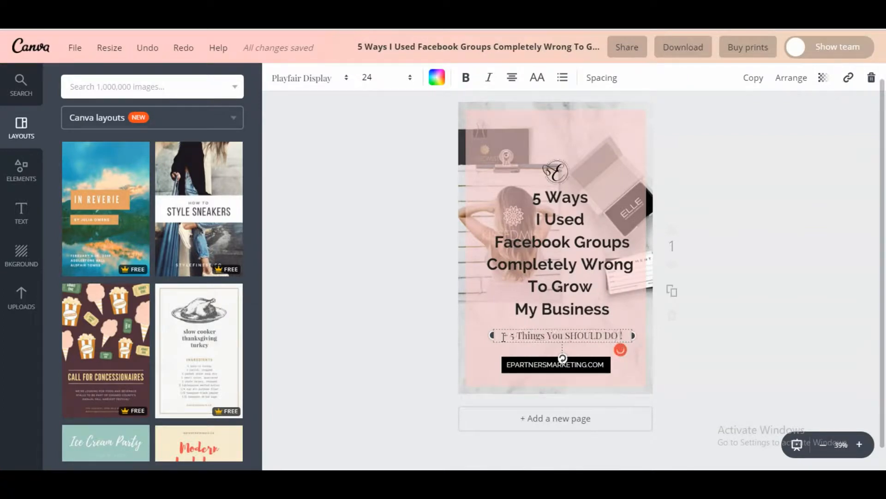
key("BackSpace")
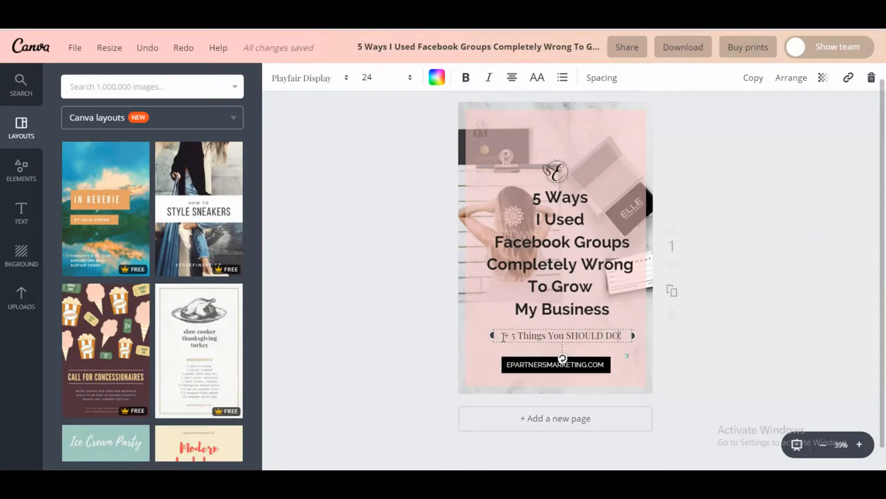
left_click(674, 350)
left_click_drag(601, 364, 605, 366)
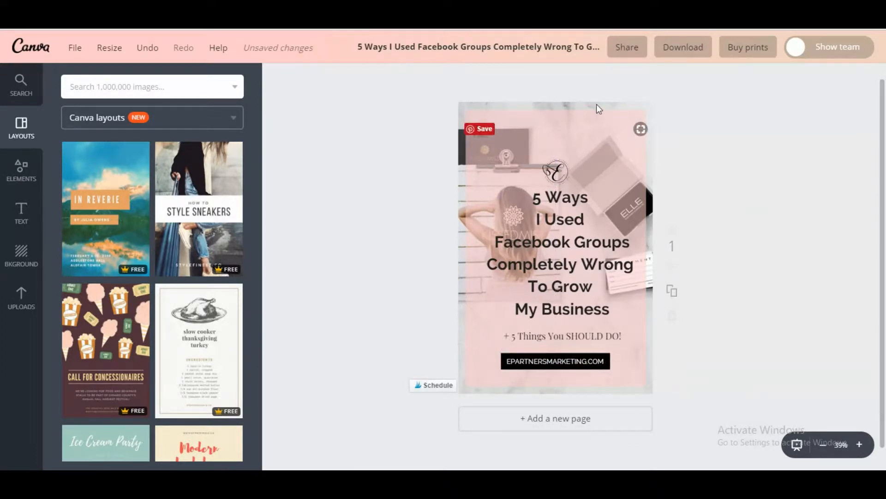
Delete the desk photo behind the pink overlay on the page.
left_click(461, 109)
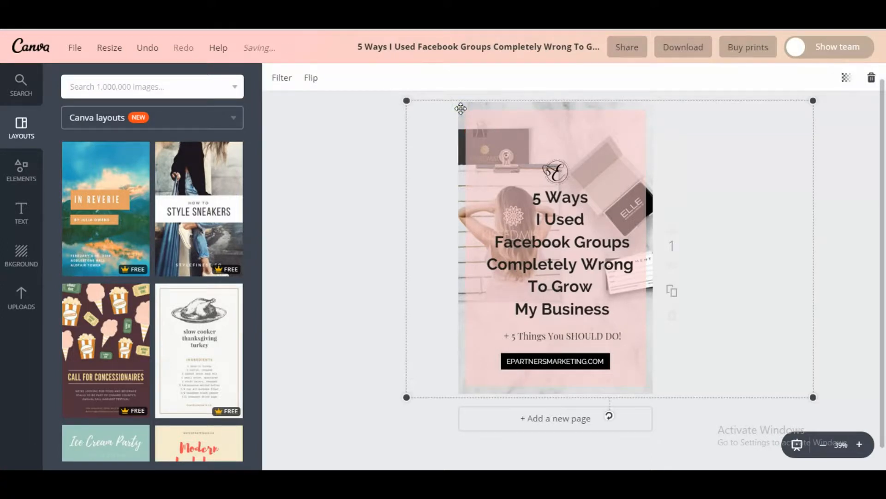
key("Delete")
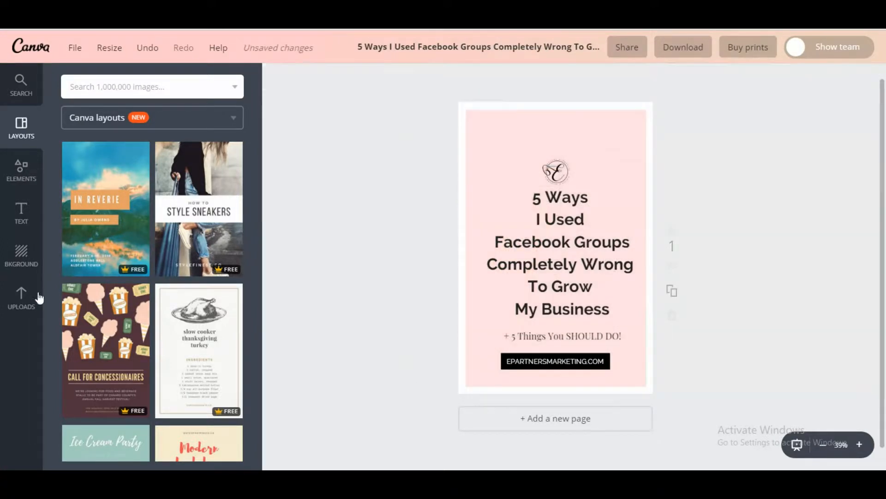
Open the uploaded images and nudge the subtitle and website label slightly on the page.
left_click(33, 298)
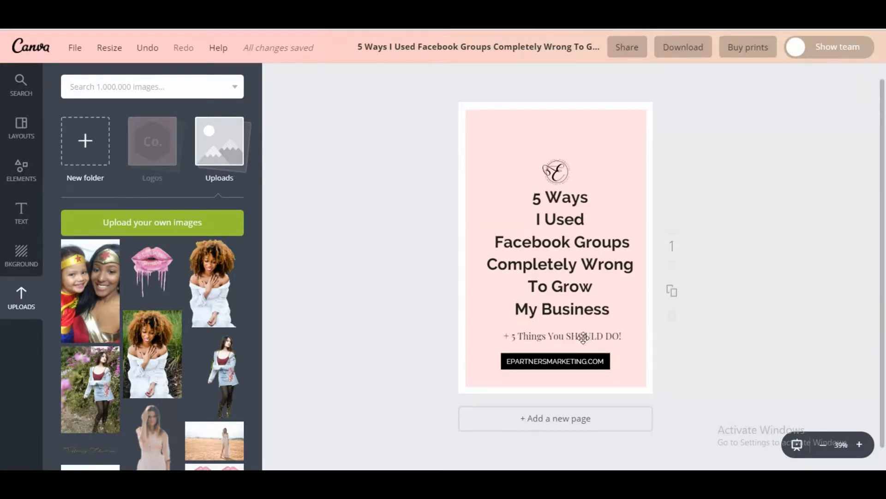
left_click_drag(606, 356, 592, 336)
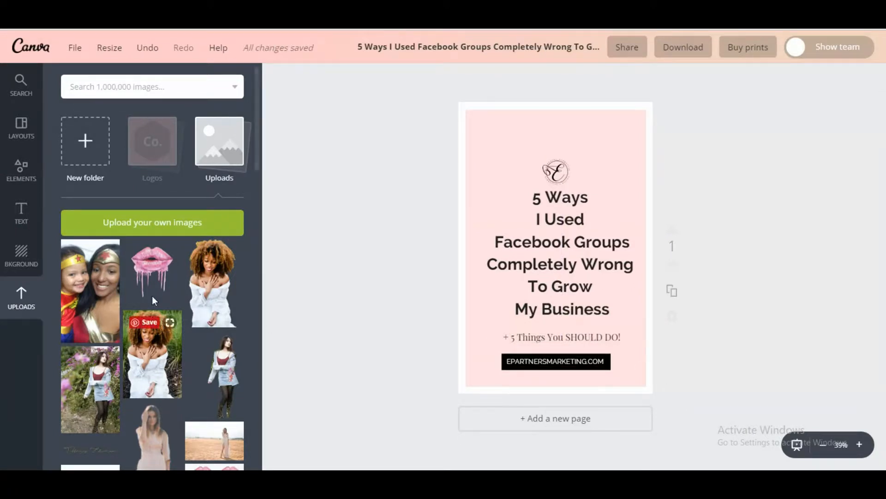
Try the uploaded laptop photo with the white brick wall as the page background, shifting it left to show more of the screen.
scroll(145, 280, "down", 1)
scroll(145, 280, "down", 8)
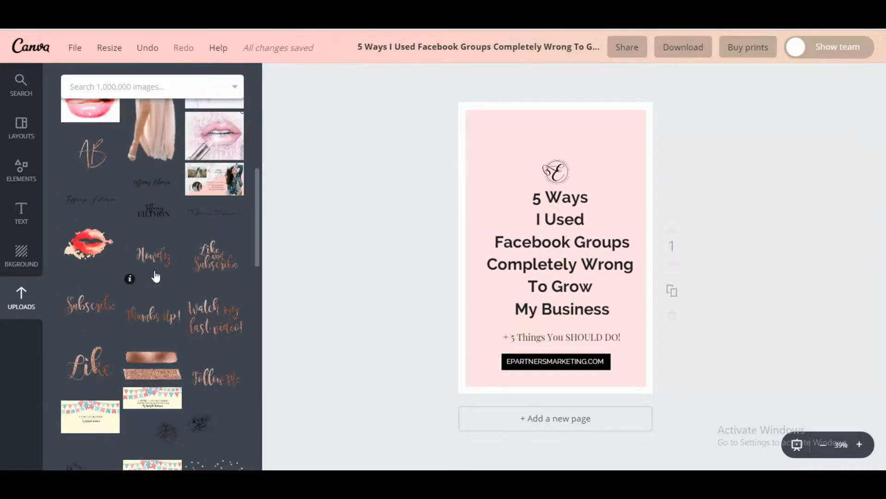
scroll(156, 276, "down", 10)
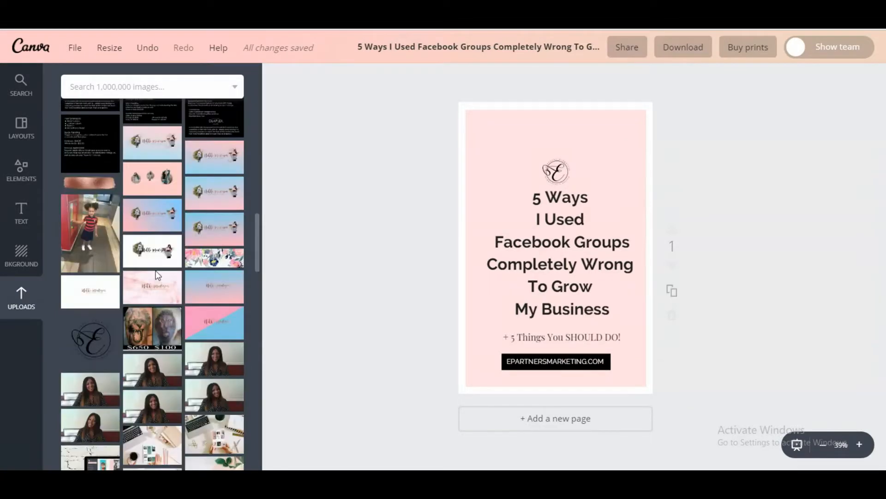
scroll(157, 275, "down", 5)
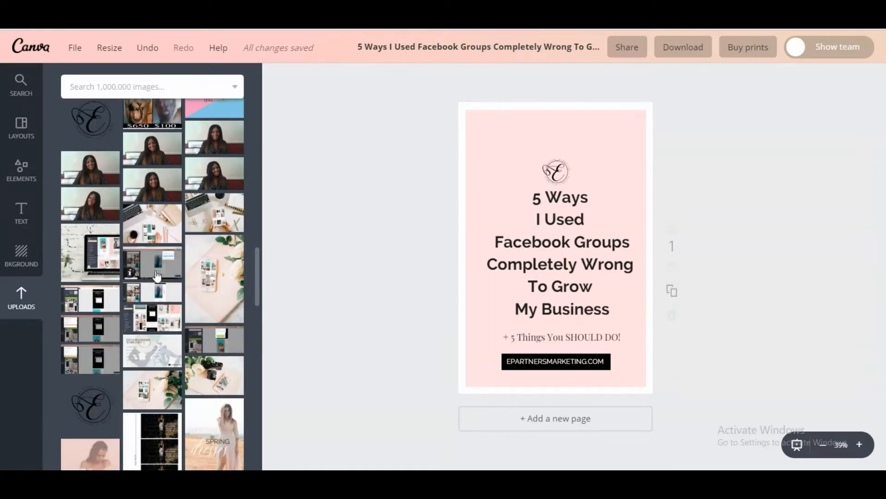
left_click_drag(93, 247, 578, 211)
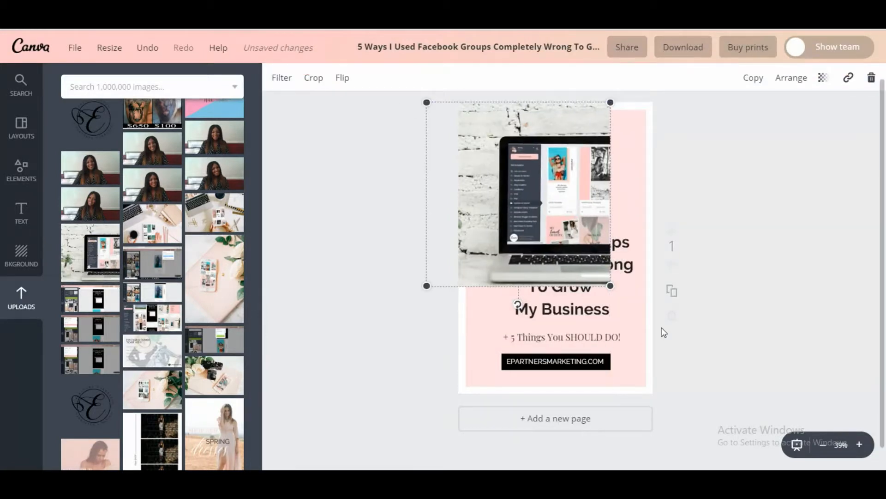
left_click_drag(611, 287, 728, 403)
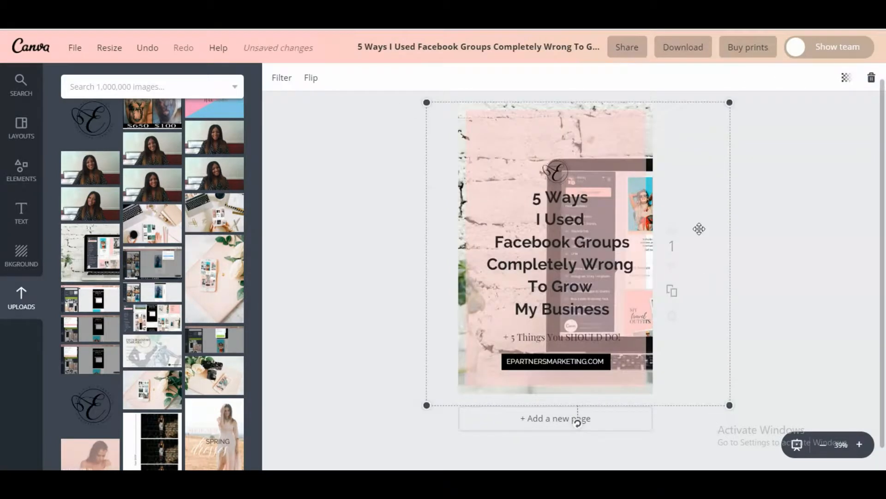
left_click_drag(686, 192, 677, 192)
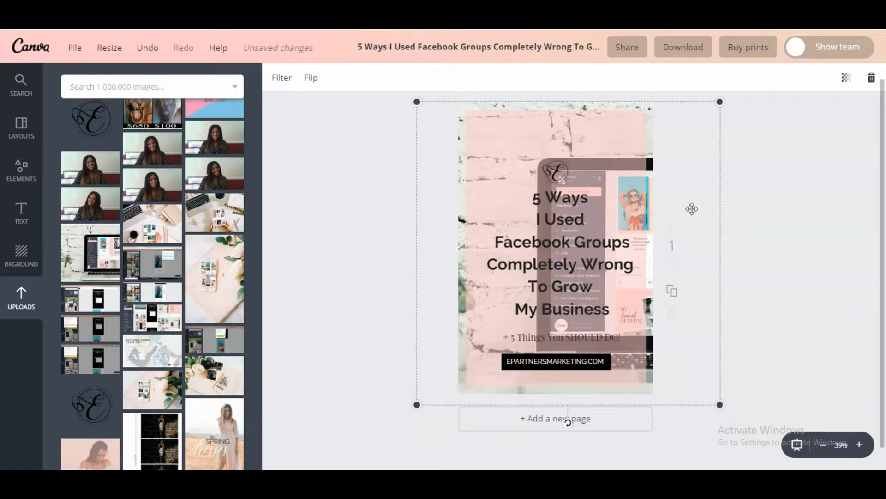
left_click_drag(669, 122, 648, 123)
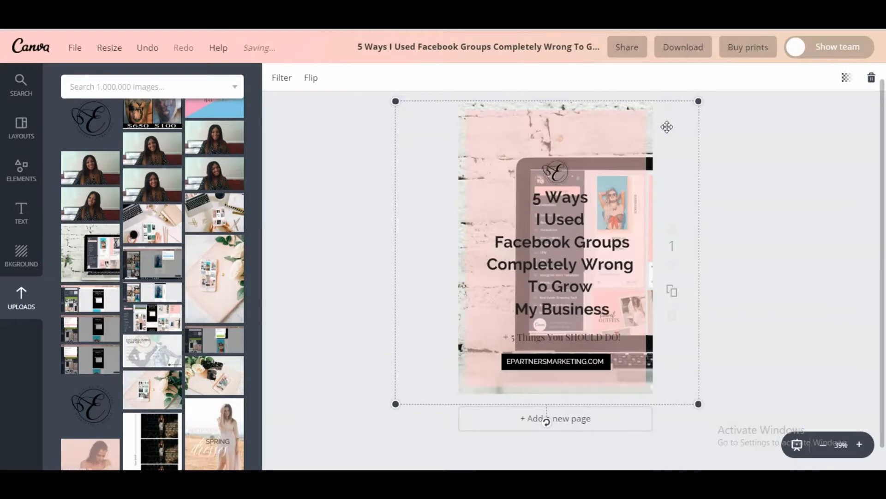
Delete the laptop photo from the page background.
left_click(738, 170)
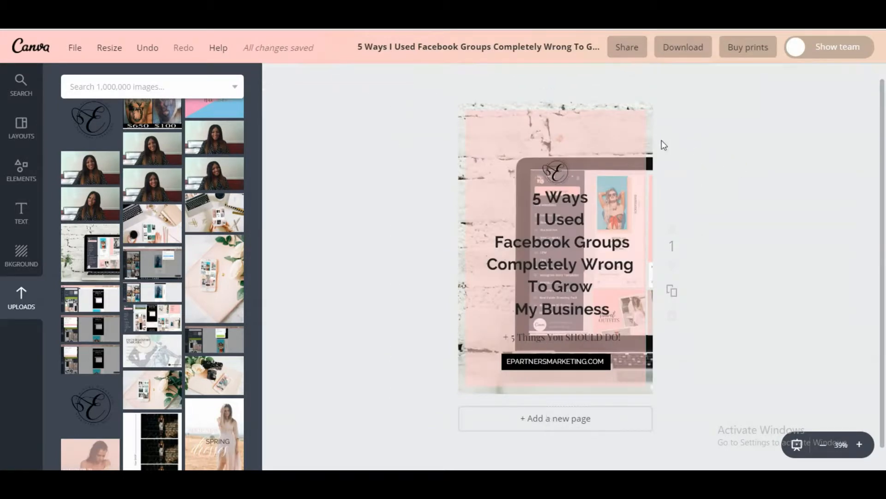
left_click(649, 108)
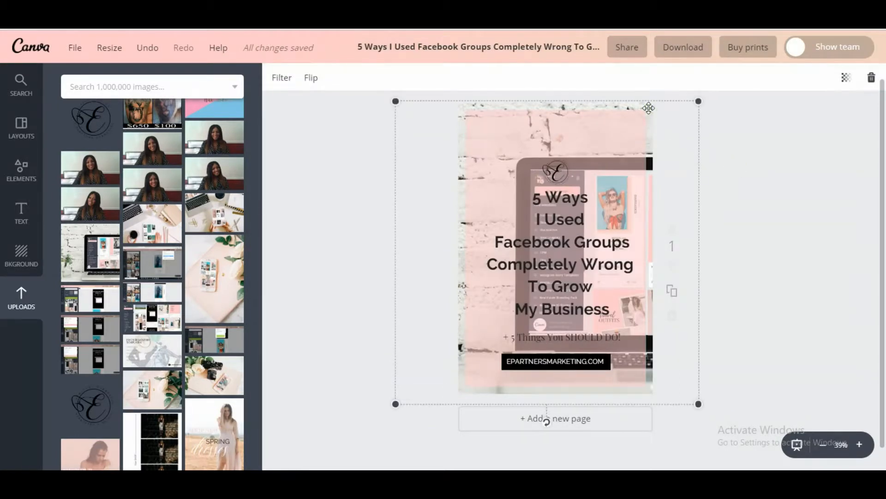
key("Delete")
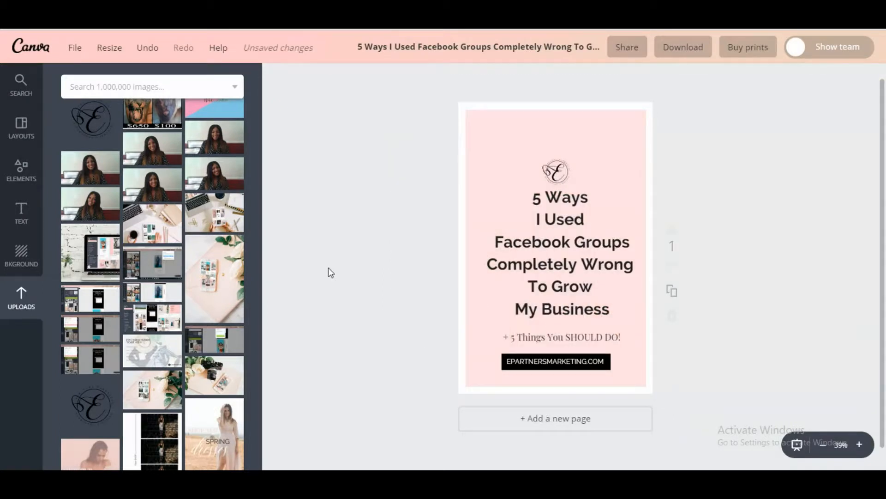
Look through the rest of the uploaded images for a replacement background photo.
scroll(233, 249, "down", 2)
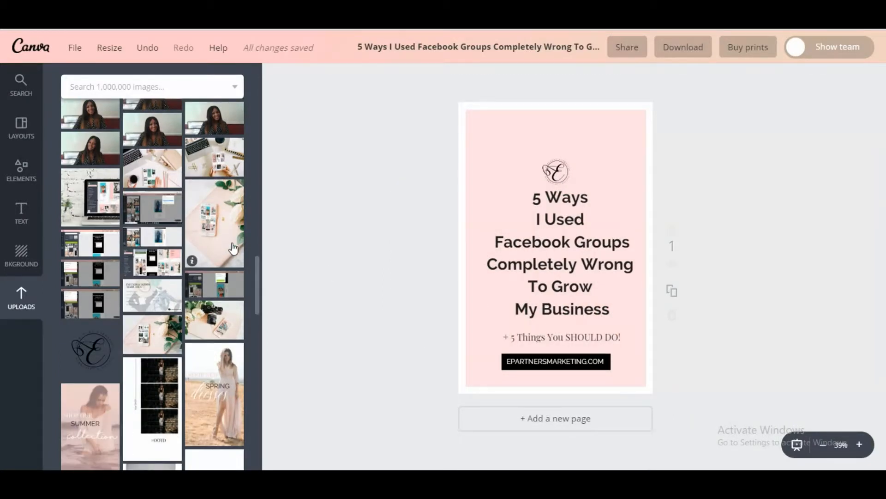
scroll(233, 249, "down", 5)
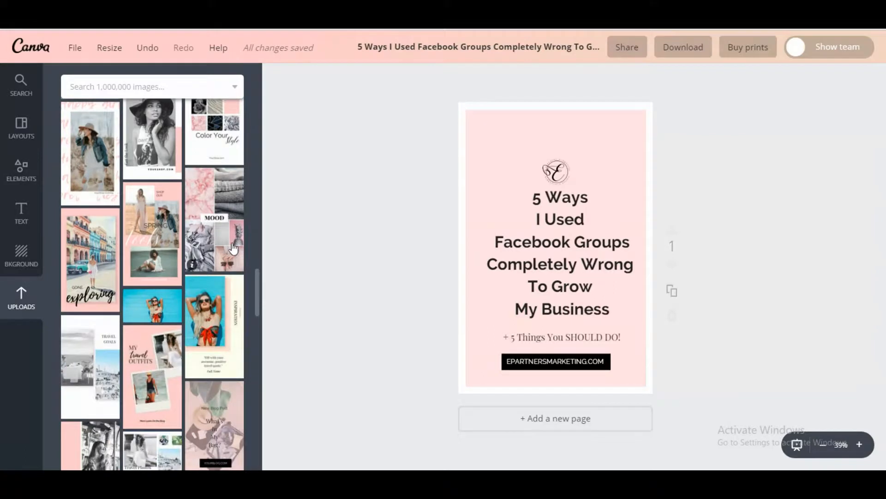
scroll(233, 248, "down", 4)
scroll(233, 248, "down", 12)
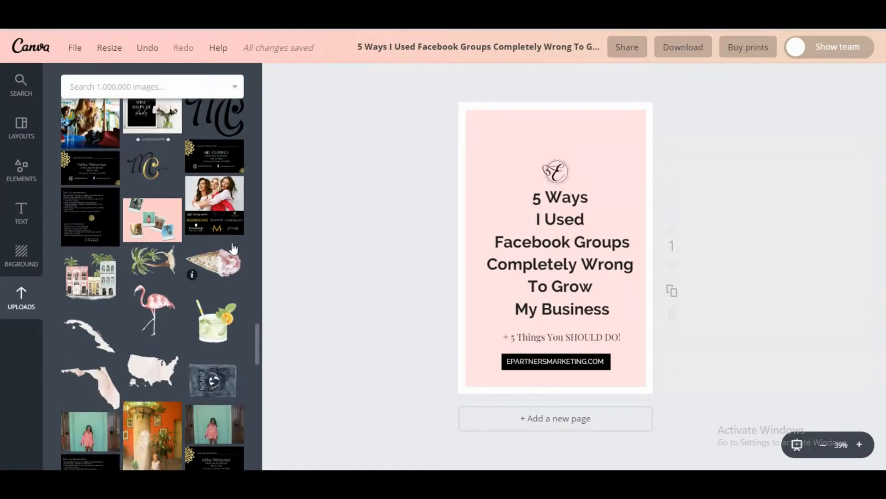
scroll(233, 248, "up", 3)
scroll(234, 248, "down", 2)
scroll(233, 248, "down", 6)
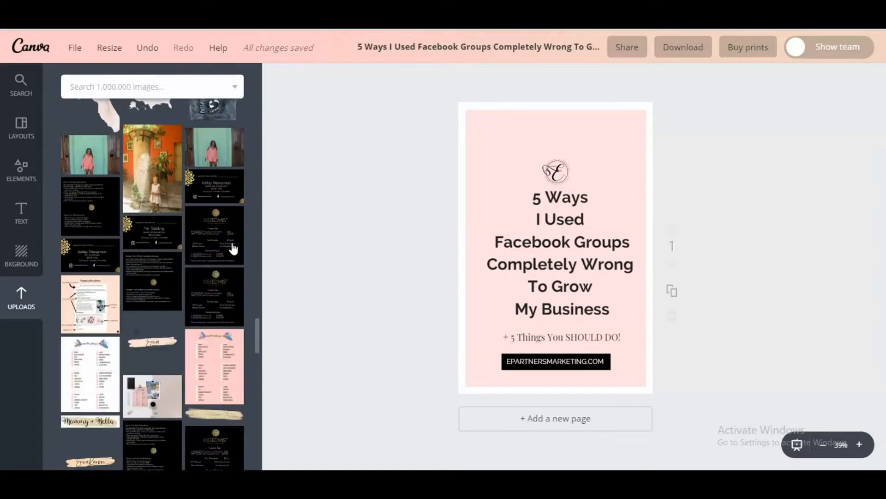
scroll(234, 248, "down", 5)
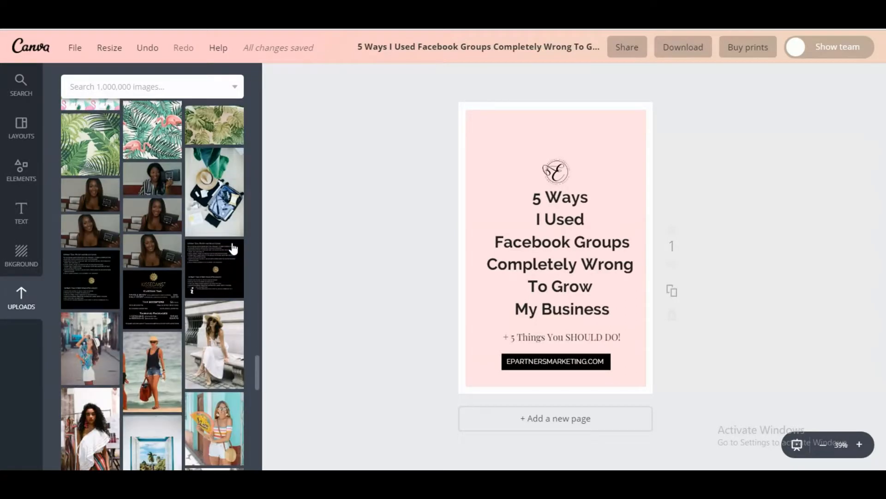
scroll(233, 248, "down", 10)
scroll(233, 248, "down", 10)
scroll(233, 249, "down", 10)
scroll(235, 249, "down", 4)
scroll(234, 248, "down", 15)
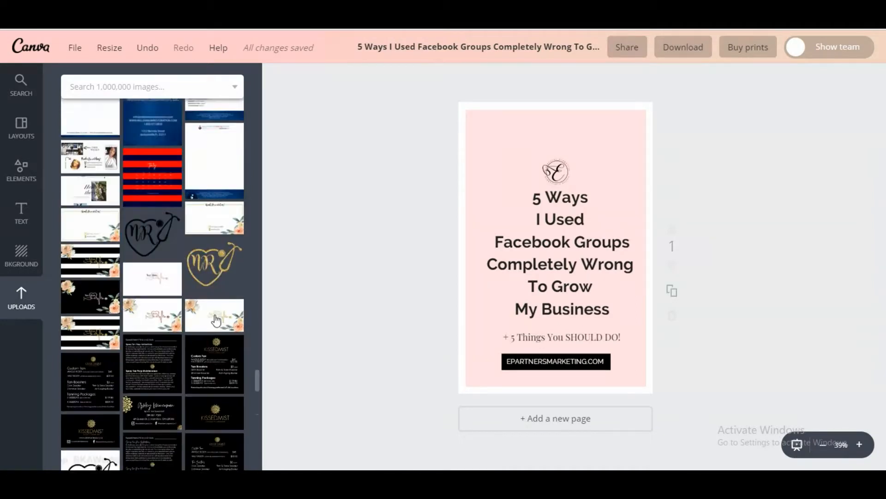
scroll(216, 318, "down", 15)
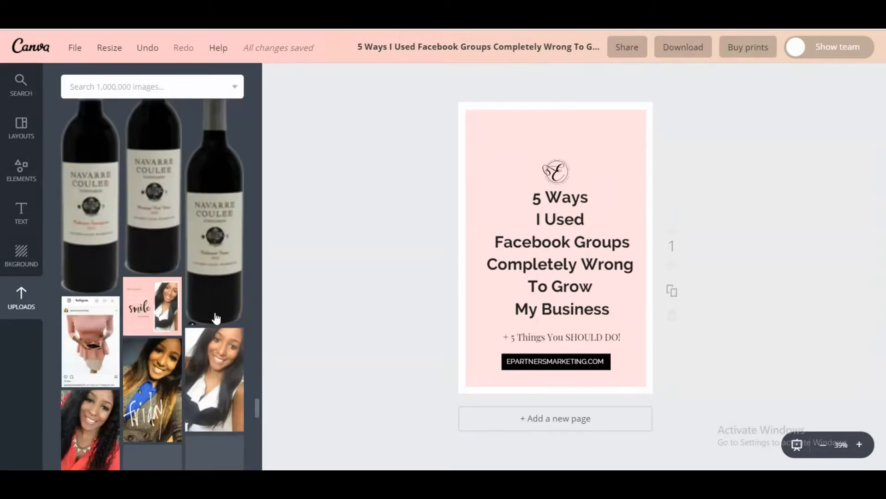
scroll(216, 315, "down", 5)
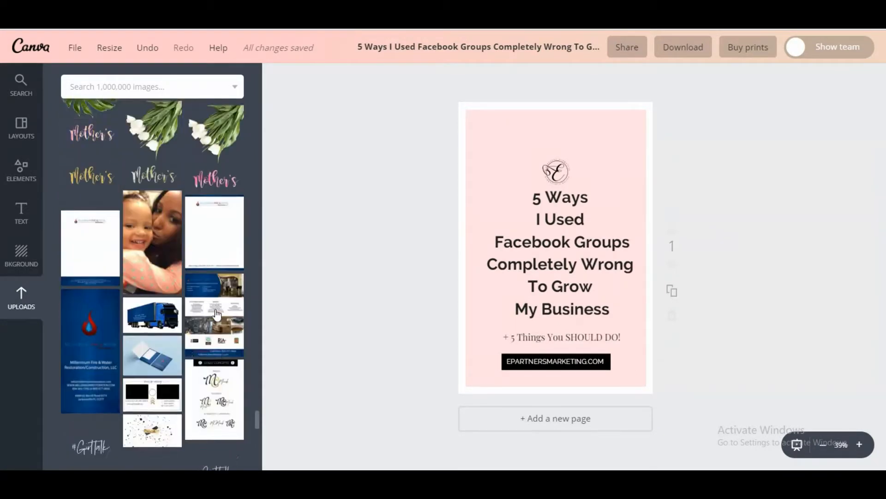
scroll(262, 416, "down", 3)
Browse the Client Pics folder for a suitable background photo, and close the folder.
left_click_drag(257, 412, 256, 76)
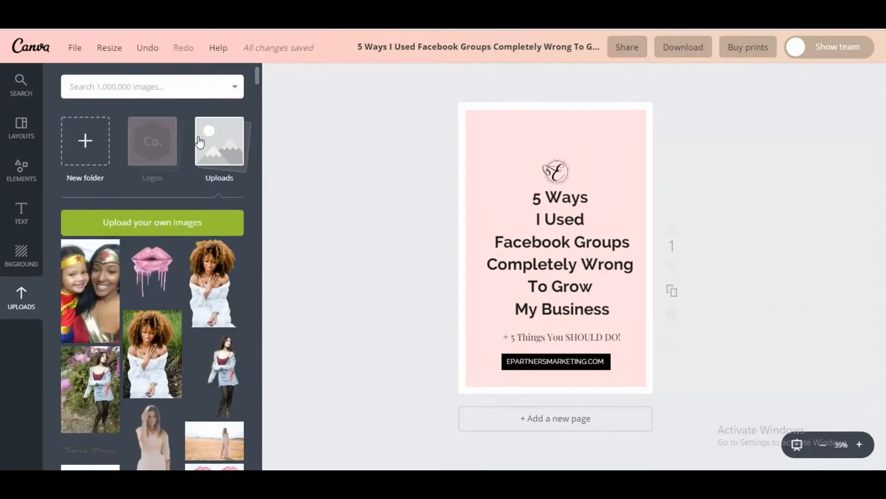
left_click(201, 156)
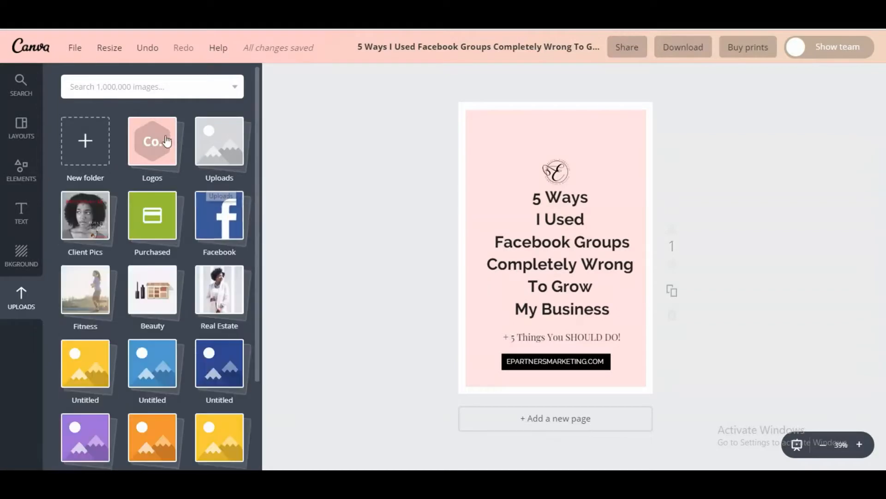
left_click(94, 234)
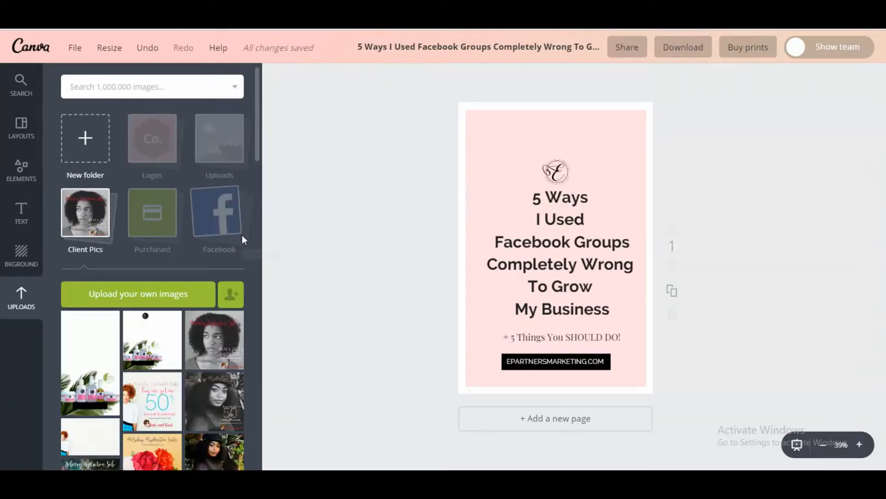
scroll(242, 235, "down", 5)
scroll(267, 329, "down", 1)
scroll(234, 342, "down", 10)
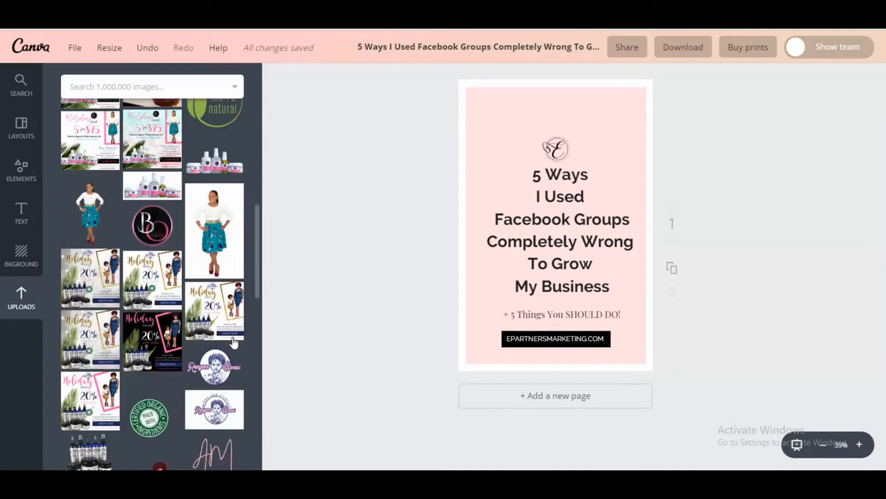
scroll(234, 343, "down", 5)
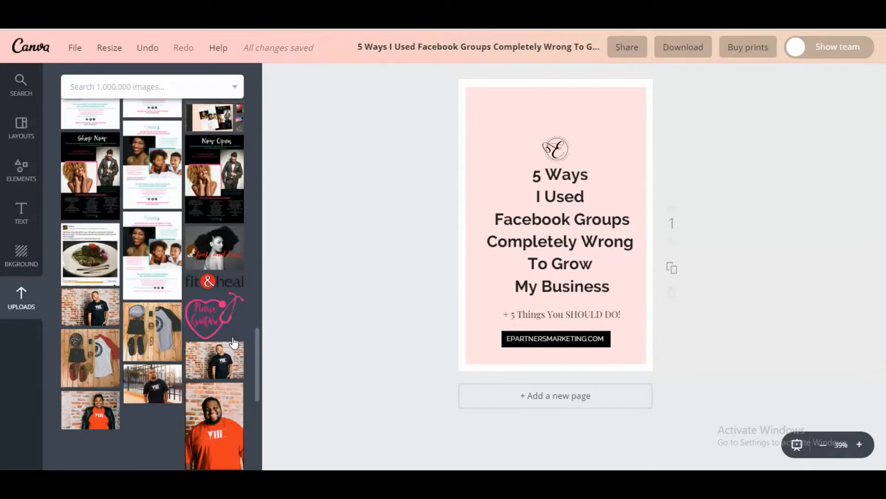
scroll(234, 336, "down", 4)
scroll(134, 187, "up", 20)
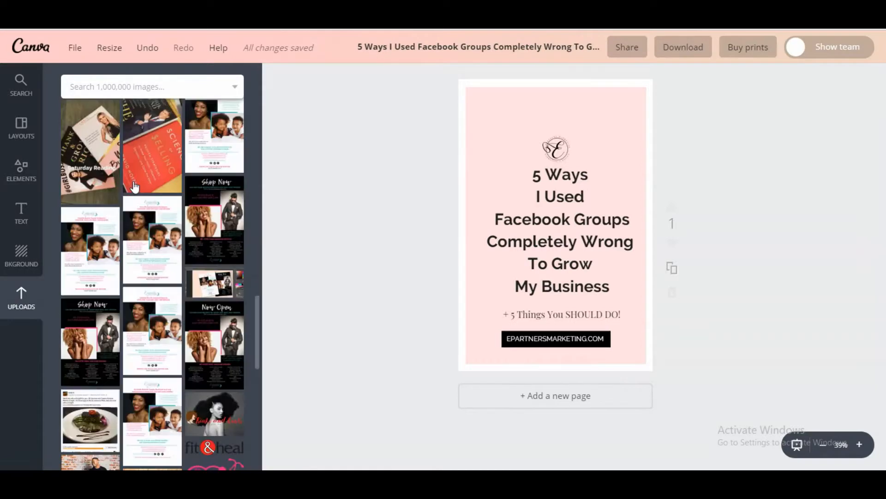
left_click(109, 234)
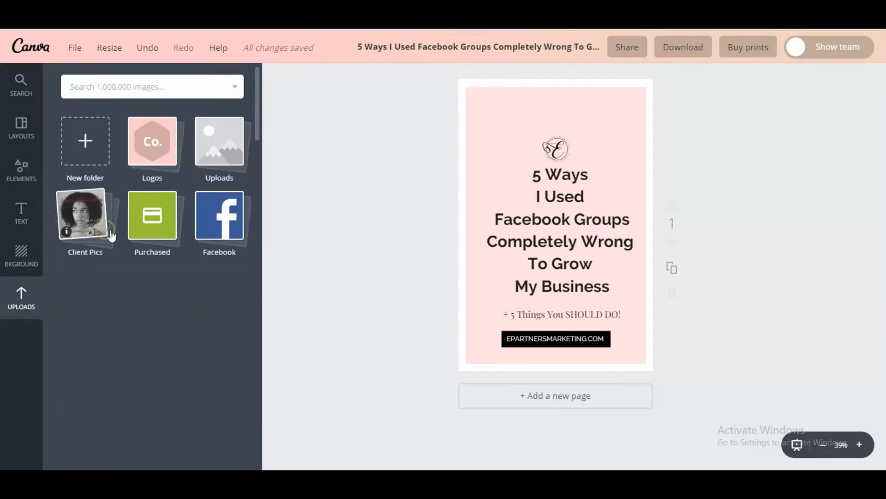
Browse the Fitness and Beauty folders for a suitable background photo.
left_click(153, 290)
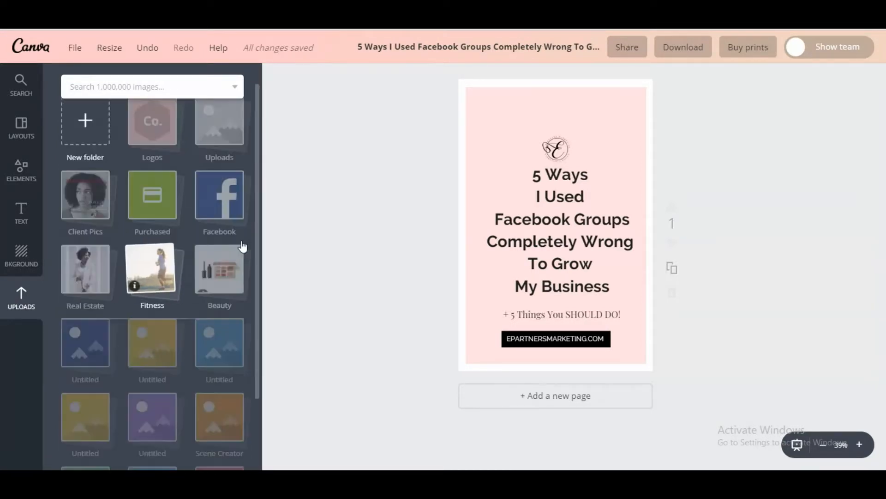
scroll(241, 231, "down", 15)
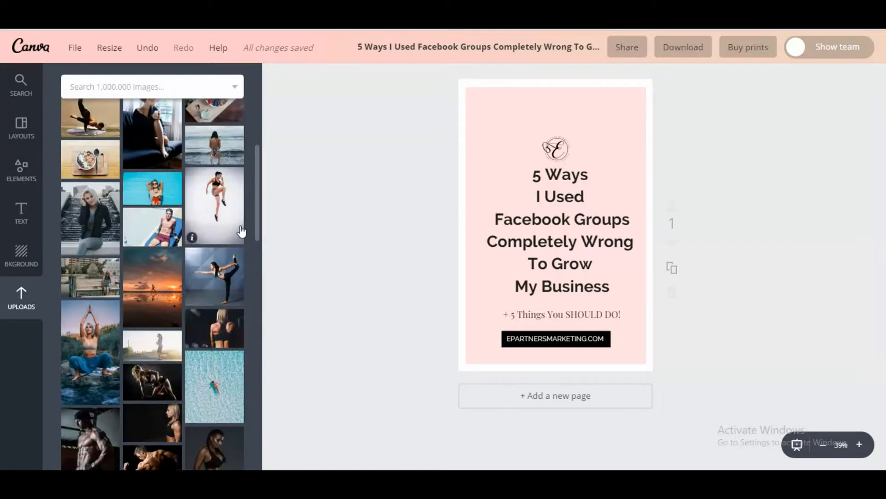
scroll(241, 231, "up", 15)
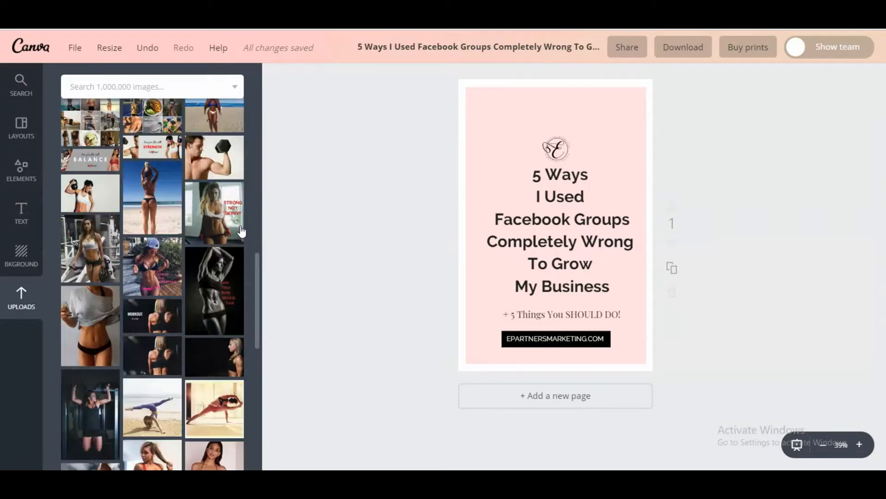
left_click(169, 298)
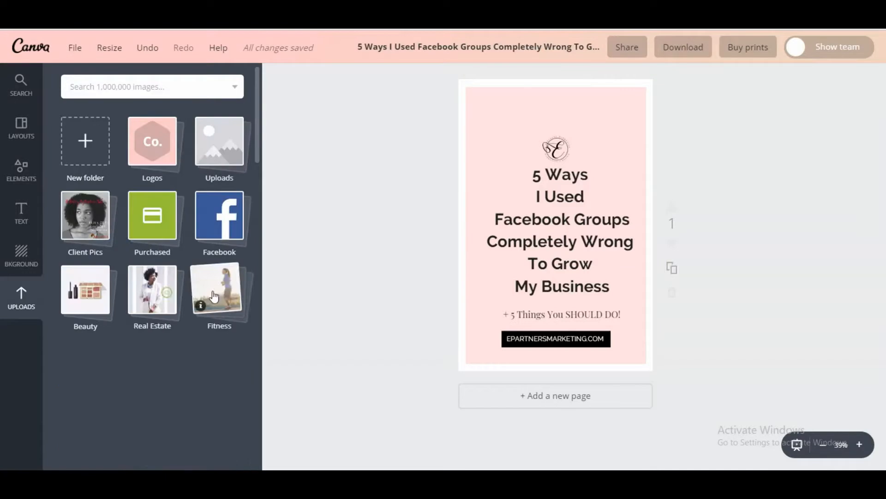
left_click(85, 289)
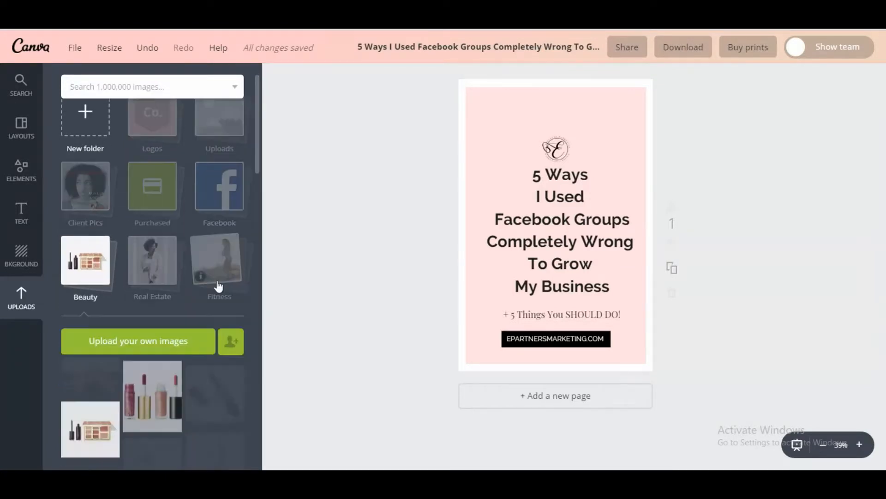
scroll(219, 286, "down", 10)
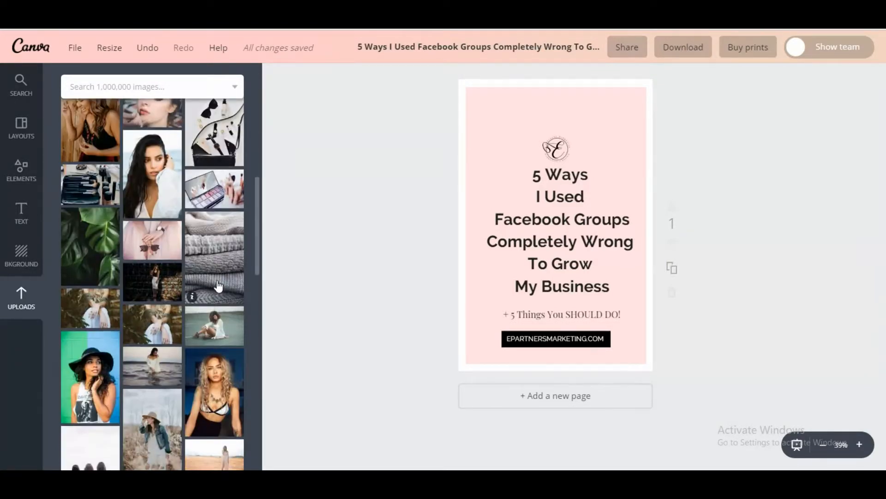
scroll(219, 286, "down", 10)
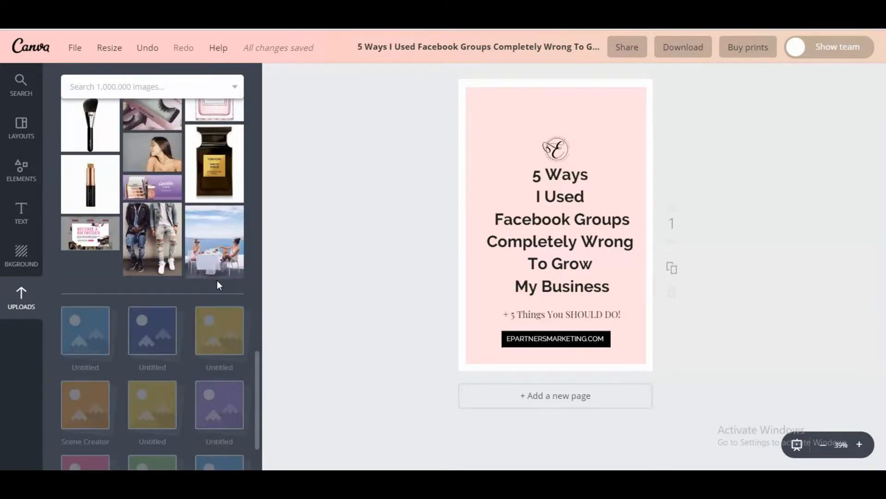
scroll(217, 281, "up", 3)
scroll(217, 282, "down", 2)
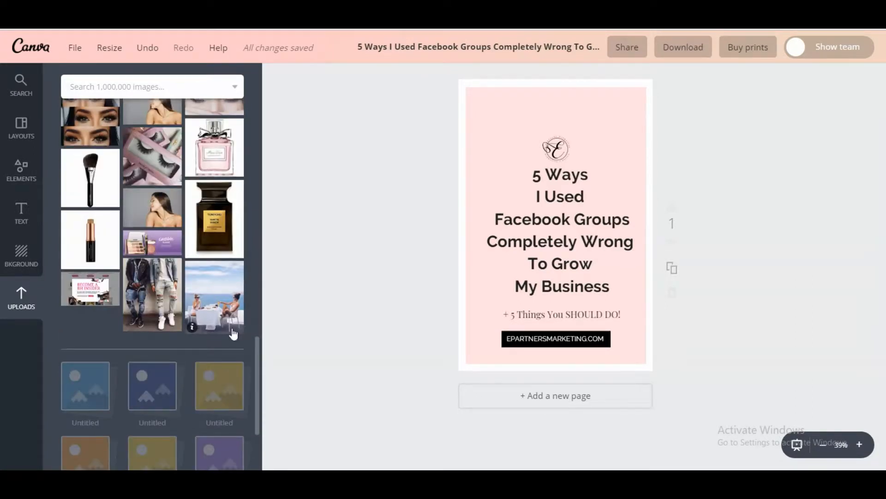
Add the uploaded photo of two women dining by the sea, enlarge it to cover the page, and send it behind the pink overlay and text.
left_click(217, 282)
left_click_drag(576, 261, 524, 196)
scroll(799, 340, "up", 1)
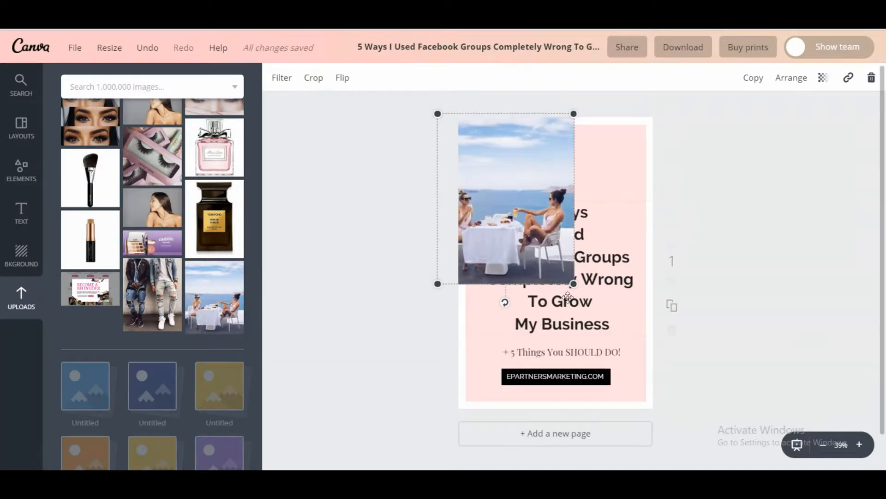
left_click_drag(573, 284, 689, 426)
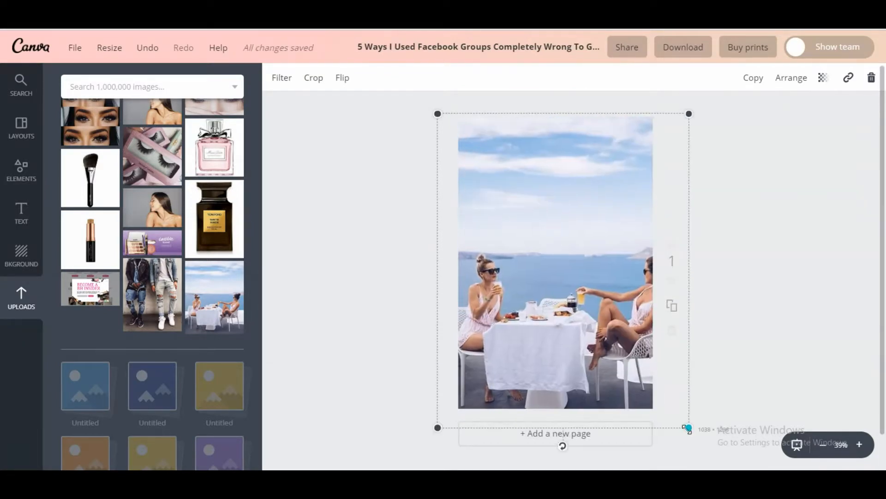
left_click_drag(665, 228, 657, 228)
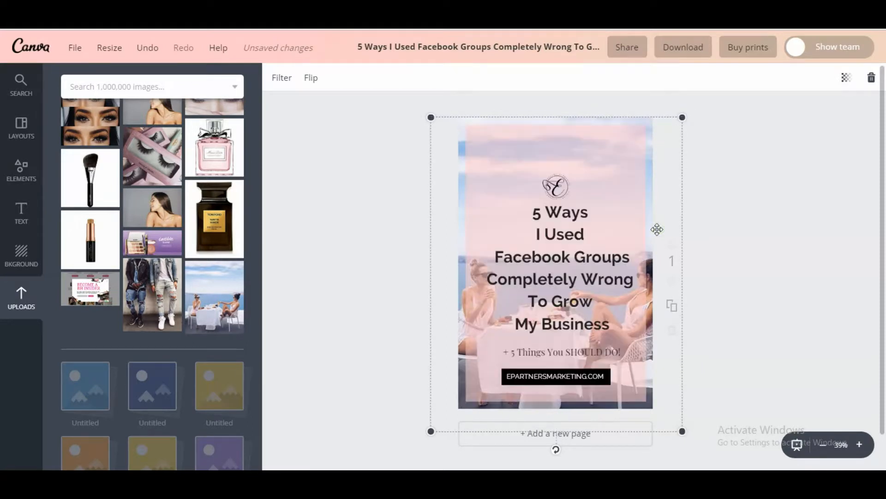
mouse_move(672, 145)
left_mouse_down()
mouse_move(678, 111)
mouse_move(663, 144)
left_mouse_up()
left_click(753, 203)
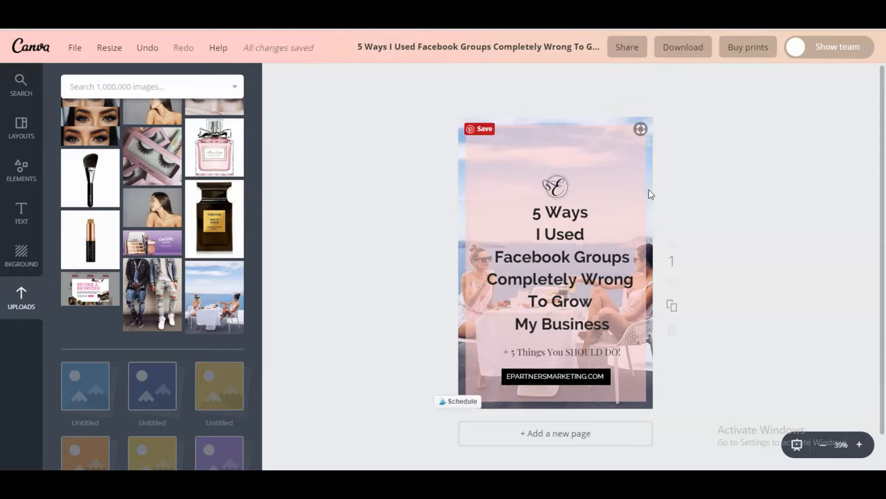
Download the finished blog graphic as a PNG and dismiss the download dialog.
left_click(694, 47)
left_click(711, 168)
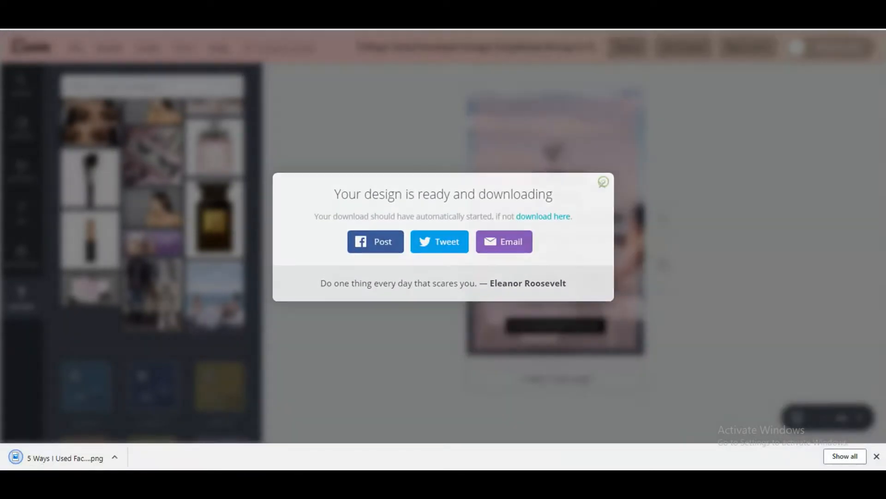
left_click(603, 182)
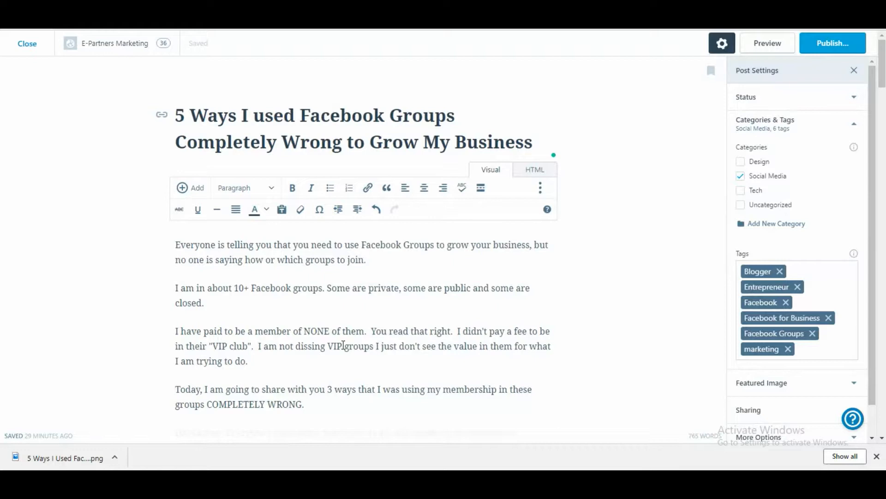
Switch to the WordPress post and insert the downloaded graphic under the heading "I couldn't tell the difference business and bullshit".
scroll(343, 345, "down", 15)
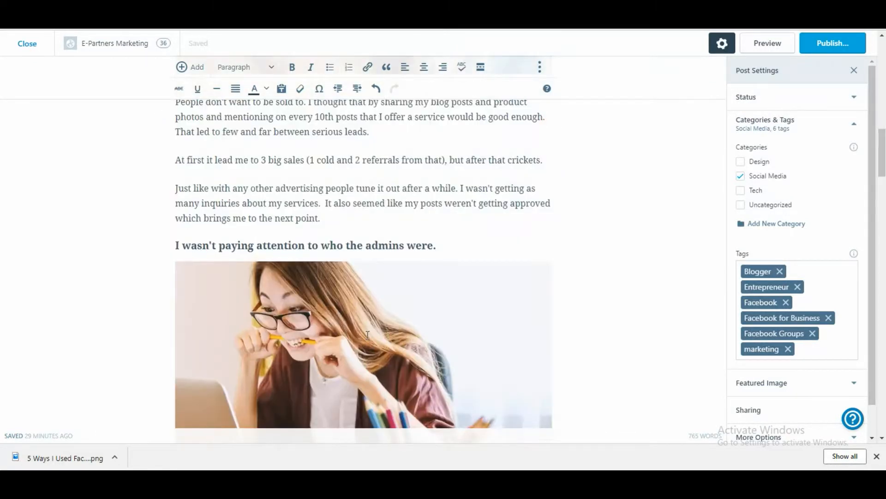
scroll(367, 335, "down", 20)
scroll(368, 334, "up", 4)
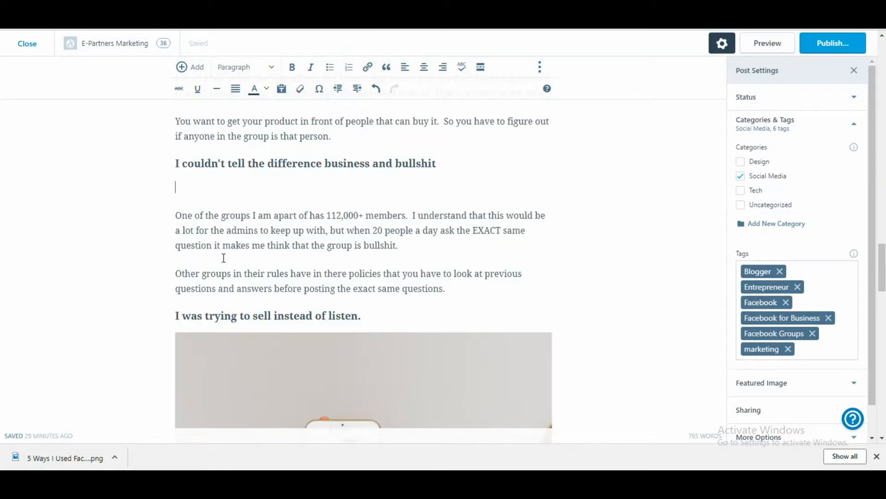
left_click(195, 192)
left_click_drag(89, 467, 241, 266)
scroll(464, 267, "down", 1)
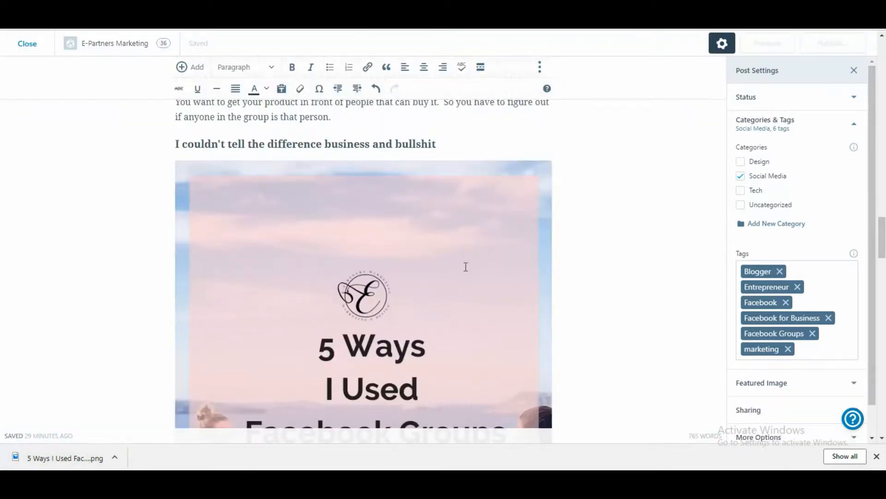
scroll(462, 287, "down", 6)
scroll(446, 323, "up", 5)
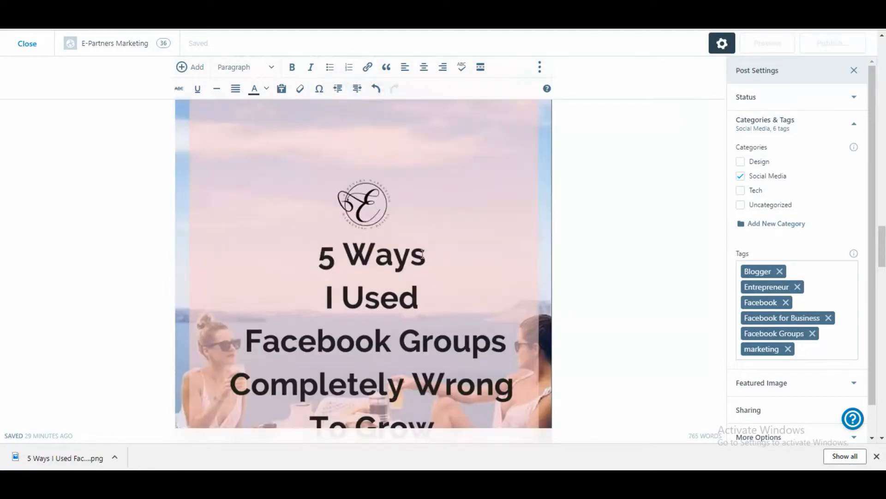
Set the inserted image's alt text to its title, "5 Ways I Used Facebook Groups Completely Wrong To Grow My Business".
left_click(422, 253)
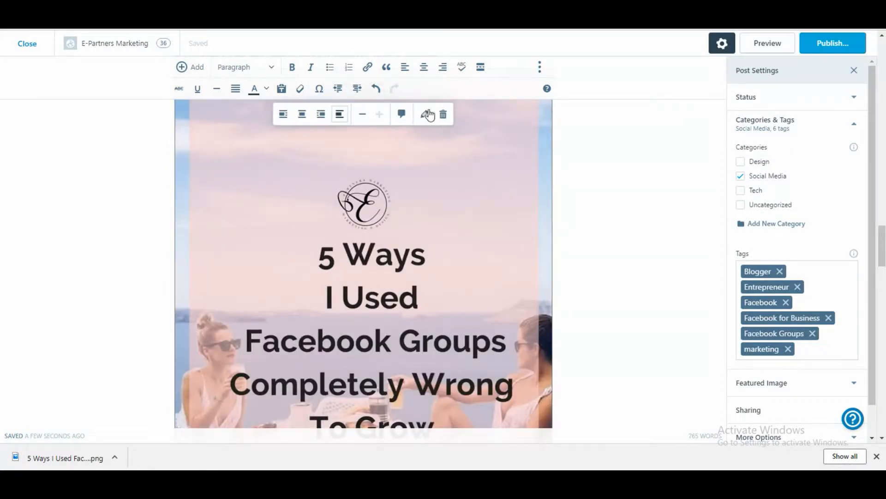
left_click(406, 116)
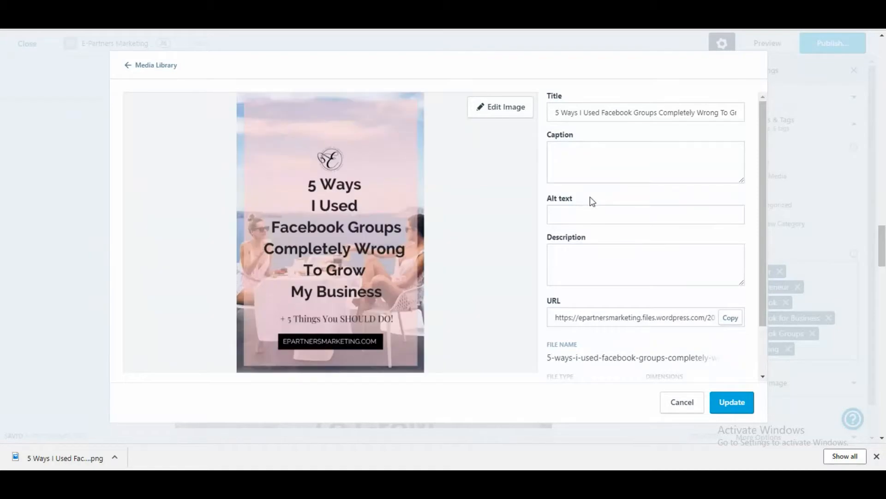
left_click(583, 213)
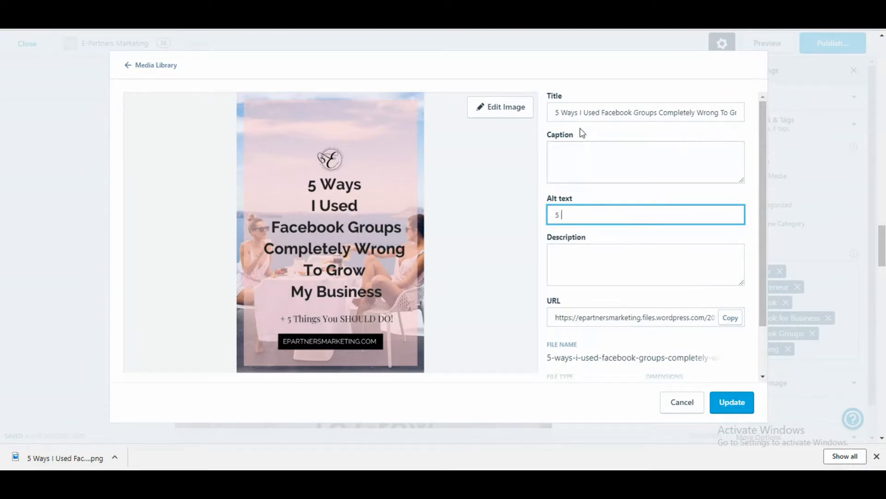
left_click_drag(555, 112, 760, 109)
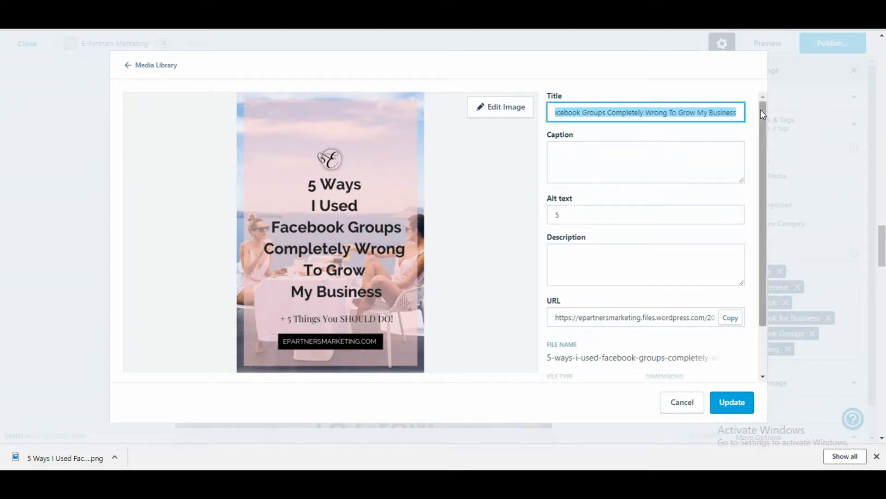
left_click_drag(565, 215, 549, 219)
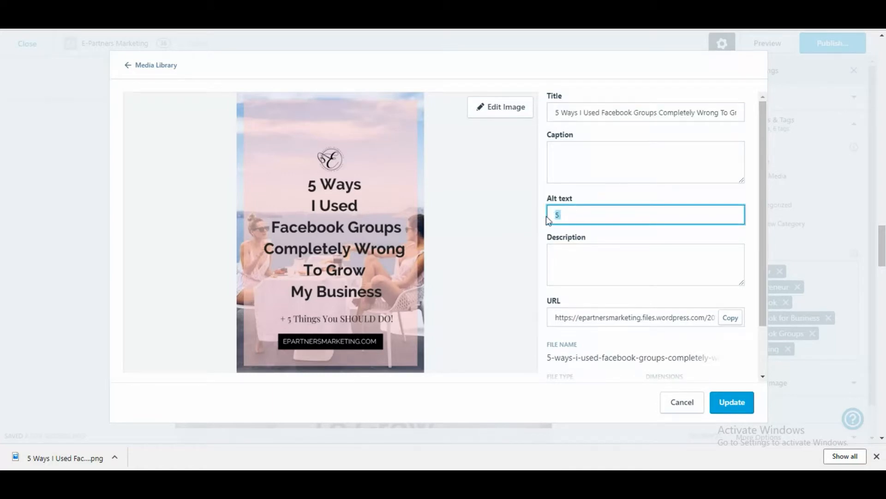
key("ctrl+v")
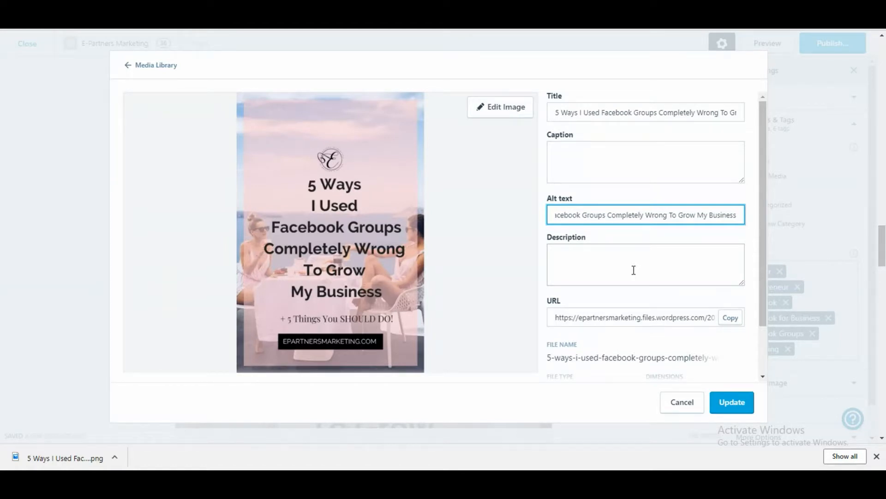
Set the image description to "Learn 5 mistakes I made on Facebook Groups and 5 things you should do to promote your business instead." and save it.
left_click(583, 272)
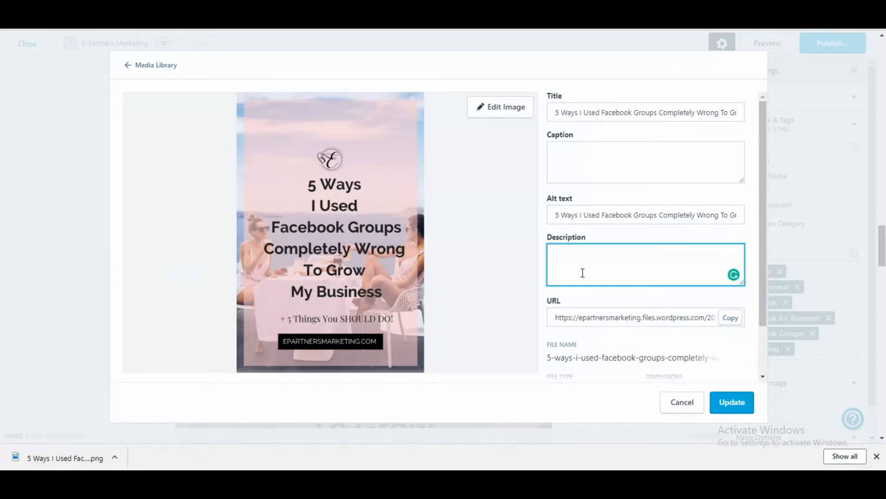
type("5 tHINGS")
key("BackSpace")
key("BackSpace")
key("BackSpace")
key("BackSpace")
type("thin")
key("BackSpace")
key("BackSpace")
key("BackSpace")
key("BackSpace")
type("made on Facebook")
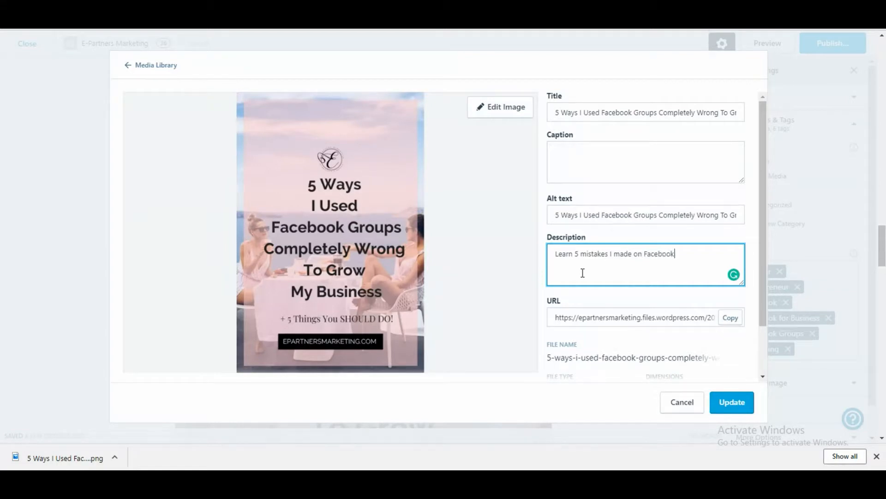
type("s and 5 things you should do to promote your b")
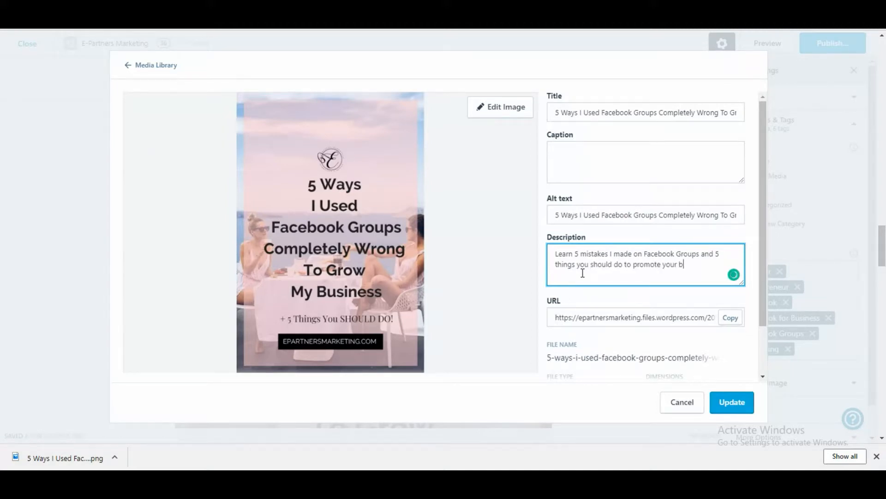
type("usiness instead.")
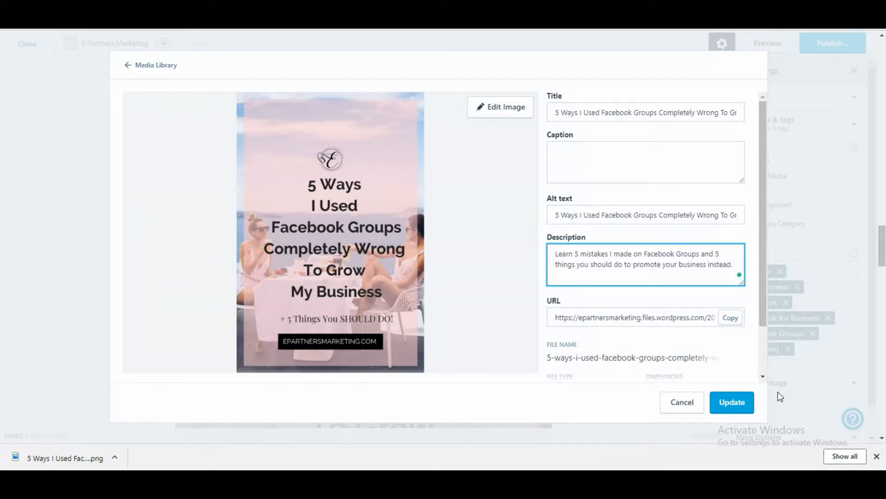
left_click(716, 408)
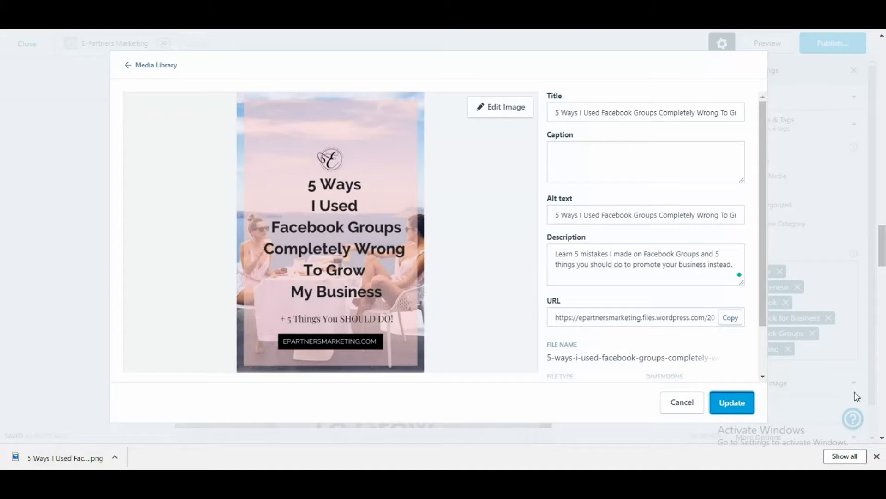
left_click(746, 407)
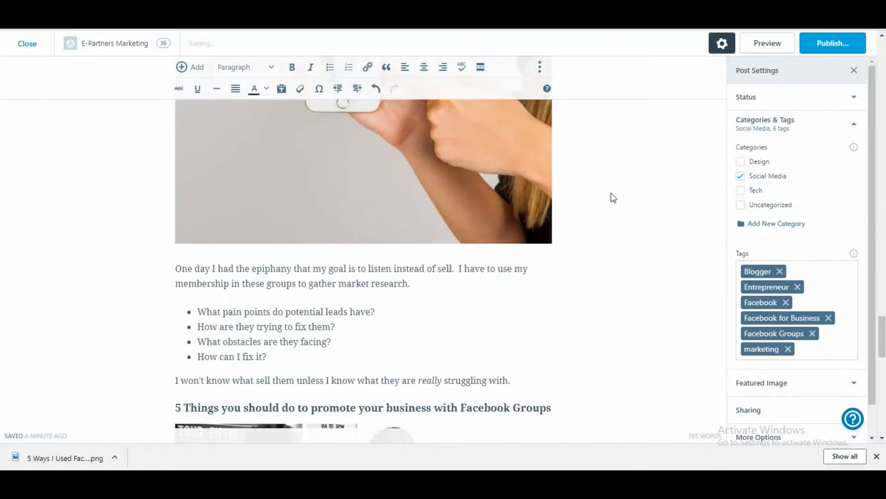
Set the new "5 Ways I Used Facebook Groups" graphic from the media library as the post's featured image.
scroll(613, 198, "down", 4)
scroll(613, 197, "up", 5)
scroll(613, 197, "down", 5)
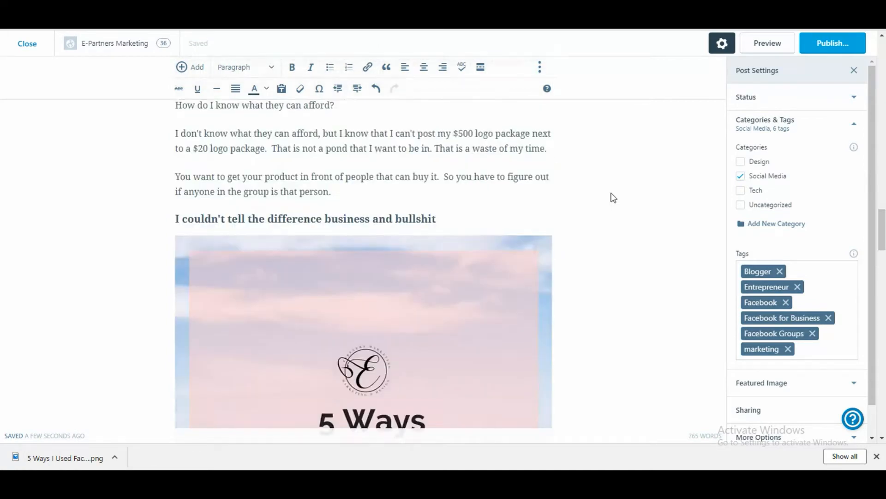
left_click(787, 387)
scroll(794, 390, "down", 3)
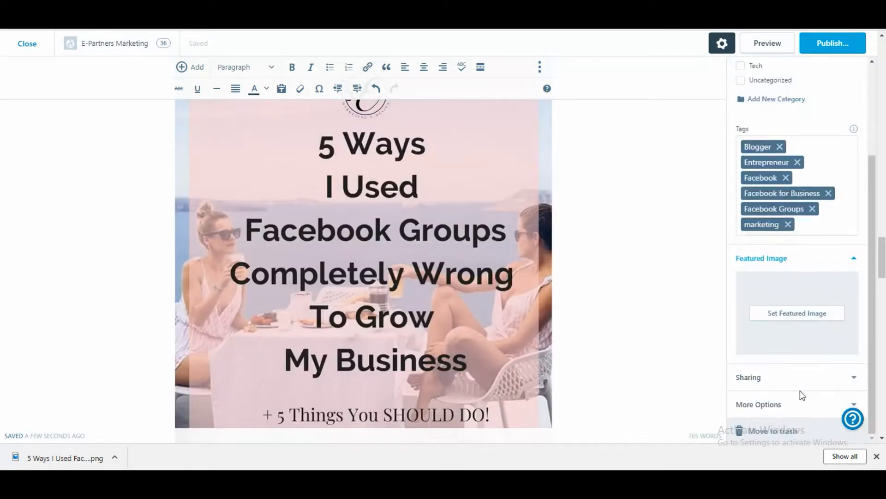
left_click(799, 308)
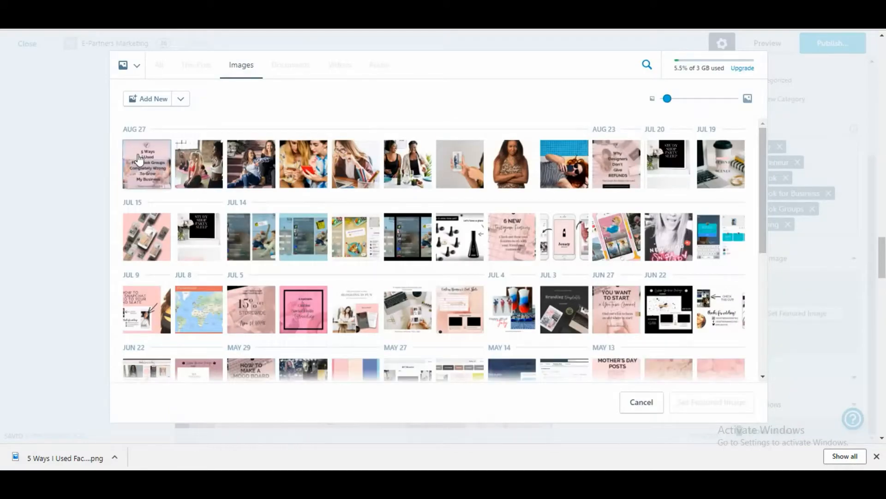
left_click(146, 164)
left_click(714, 405)
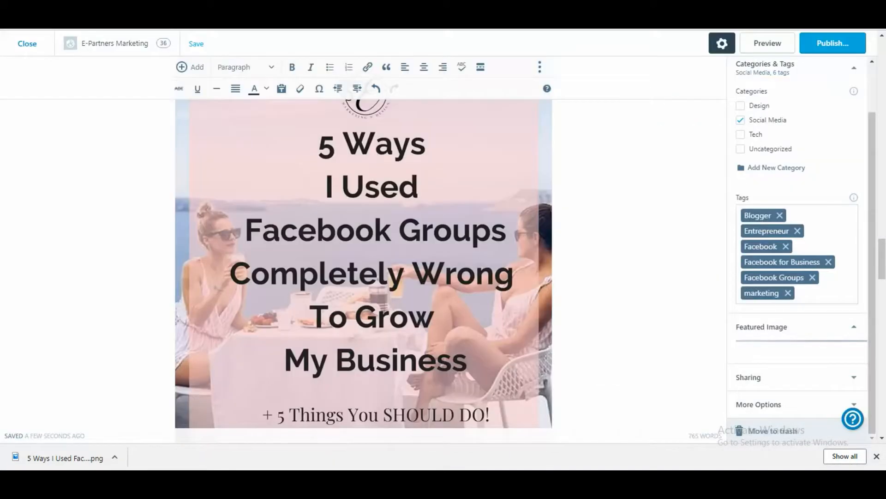
scroll(739, 308, "down", 2)
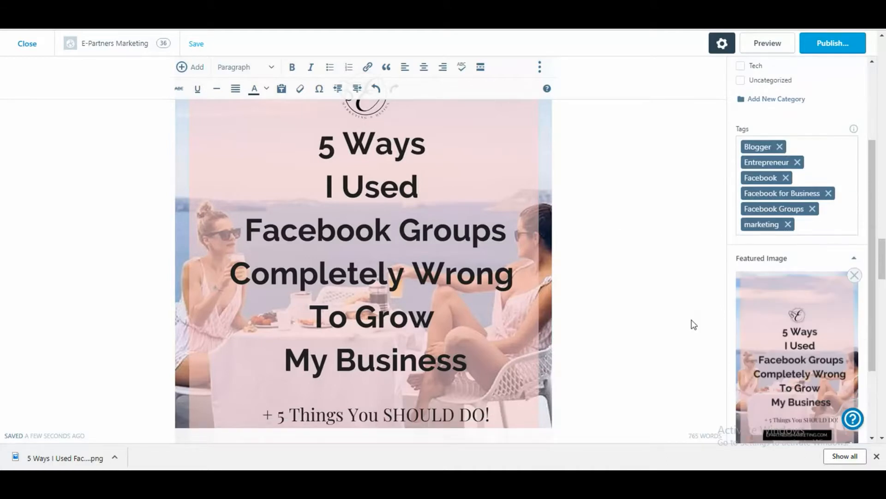
Review the whole post and publish it immediately with public visibility.
scroll(600, 305, "down", 7)
scroll(615, 305, "down", 20)
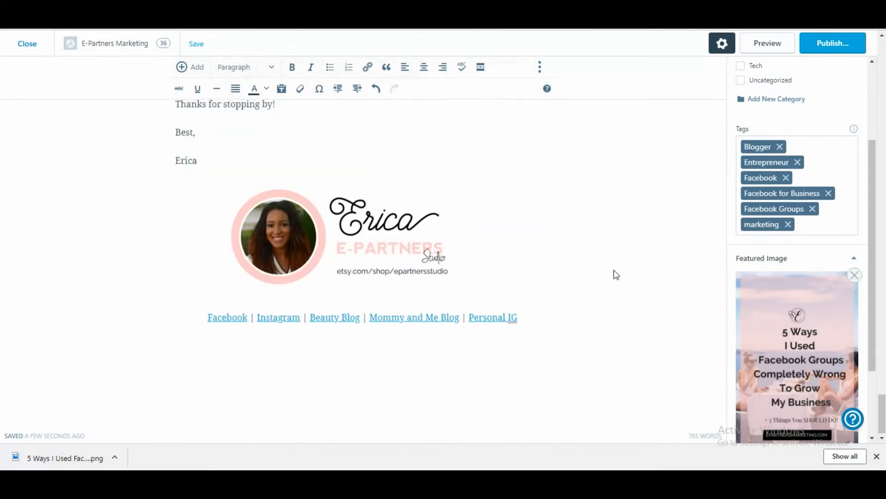
scroll(616, 275, "up", 15)
scroll(617, 274, "up", 10)
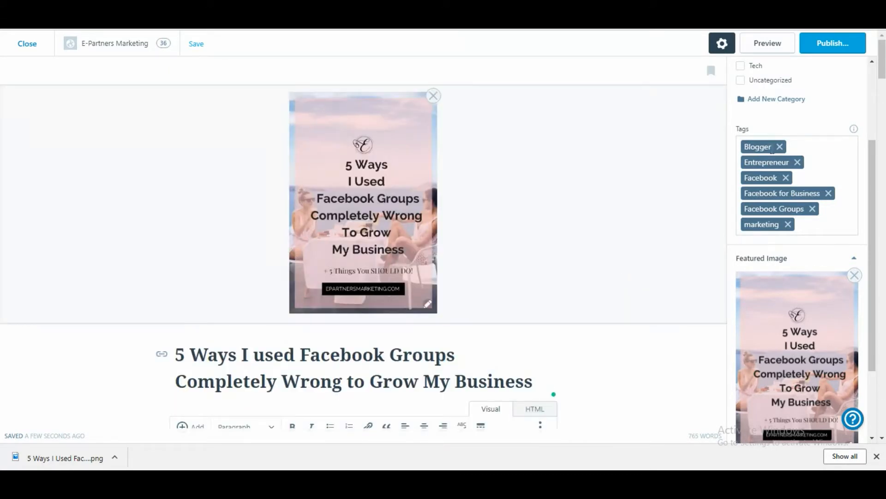
left_click(820, 45)
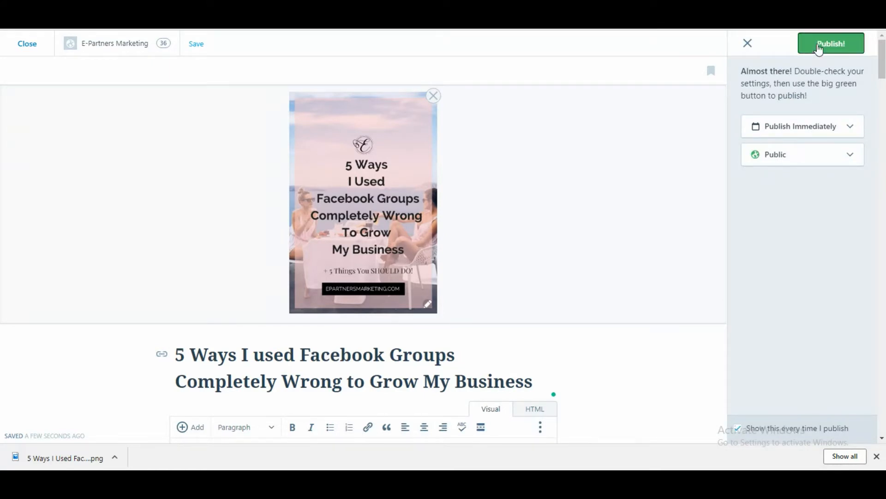
left_click(820, 46)
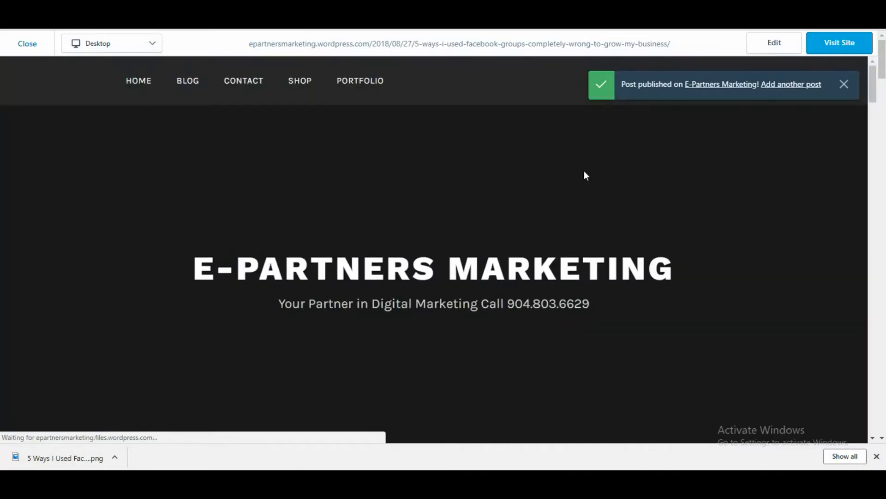
Look over the published post's title, opening text and header image, and close the preview and editor to return to the site overview.
scroll(584, 170, "down", 5)
left_click(877, 456)
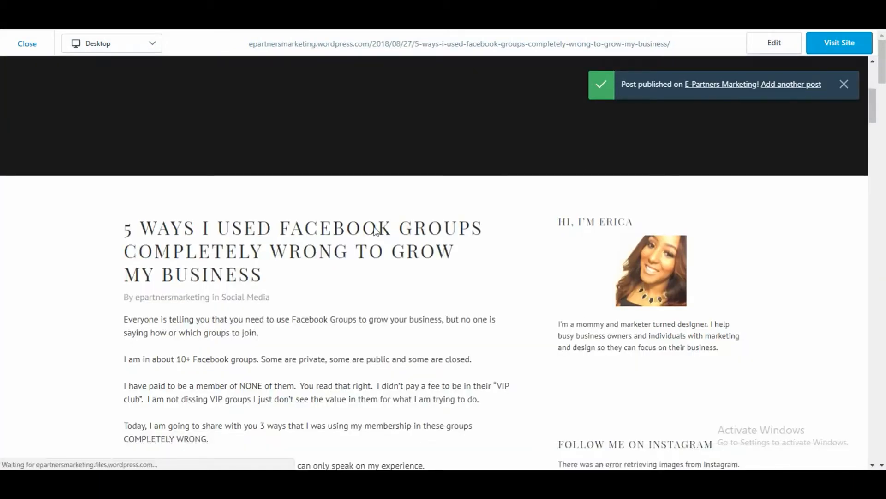
scroll(375, 231, "up", 5)
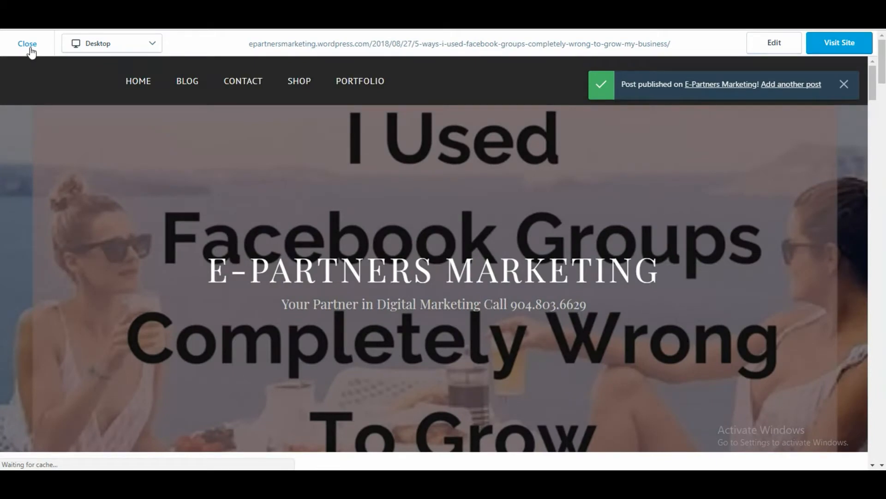
left_click(31, 48)
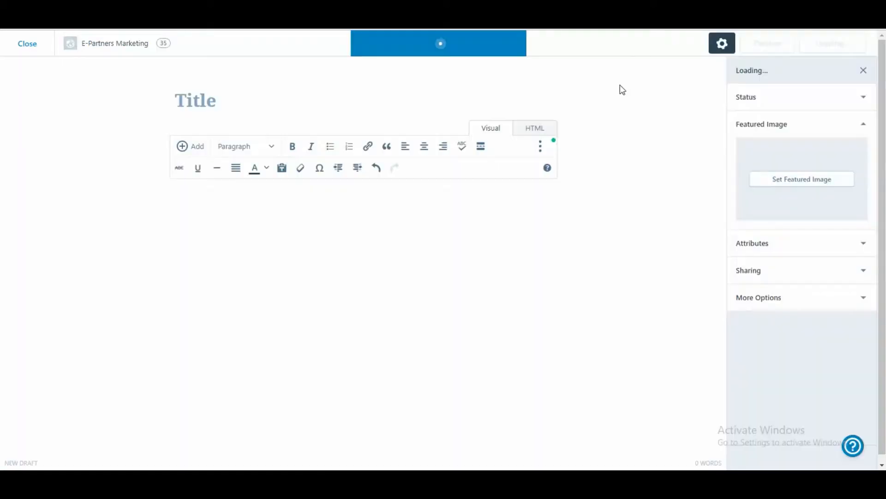
left_click(30, 43)
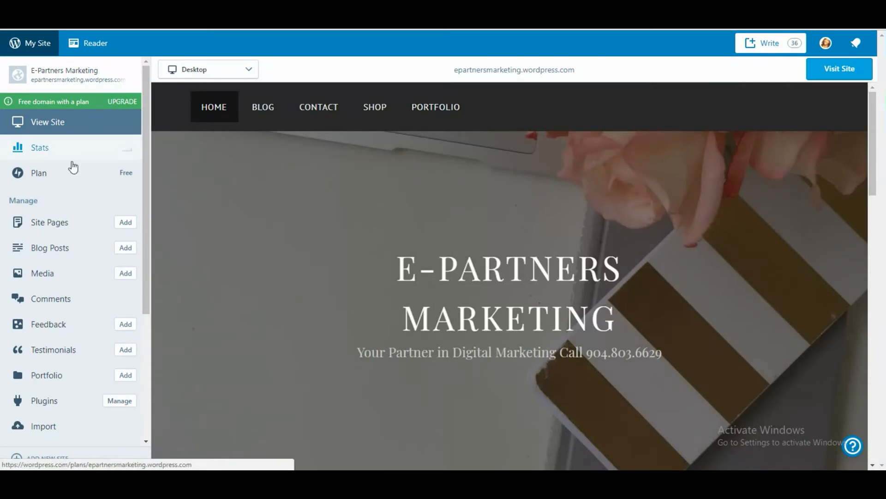
Open the live site's Blog page and check how the new "5 Ways I Used Facebook Groups" post and its graphic appear.
left_click(270, 114)
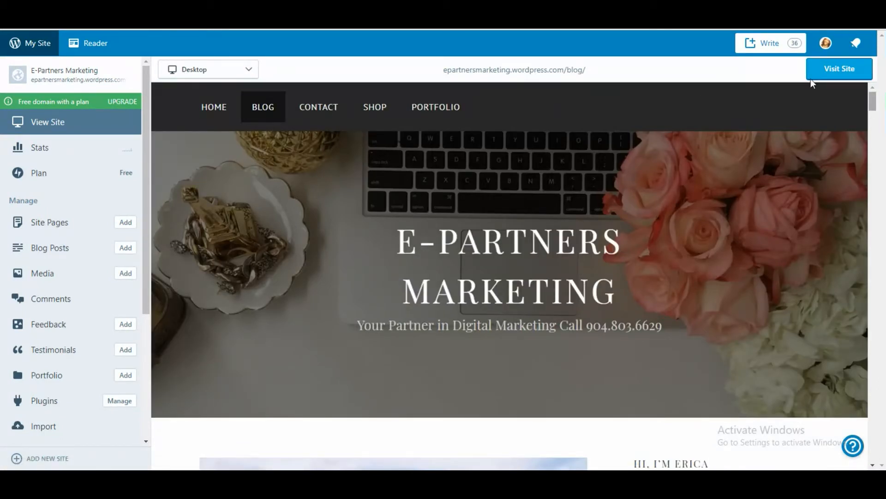
left_click(836, 67)
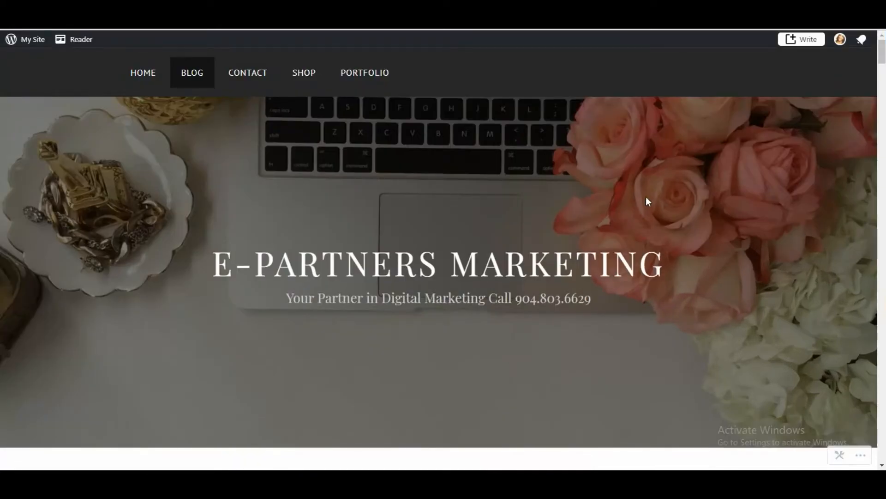
scroll(647, 197, "down", 10)
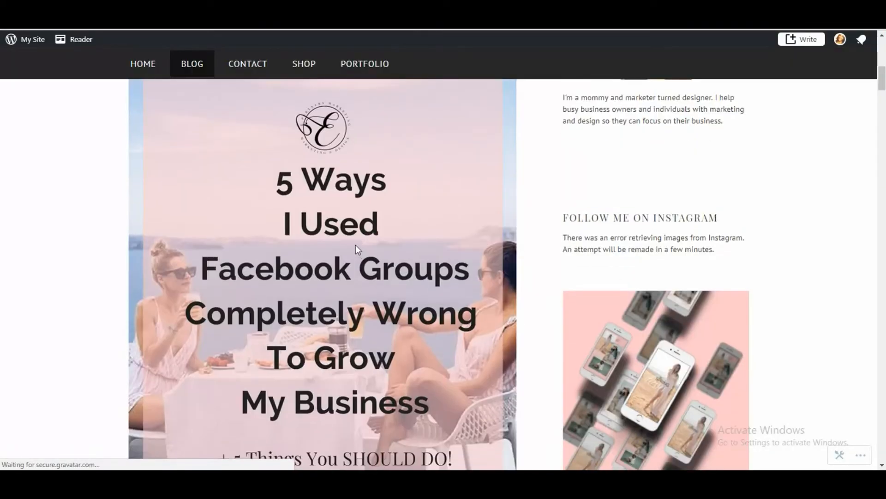
scroll(524, 293, "down", 10)
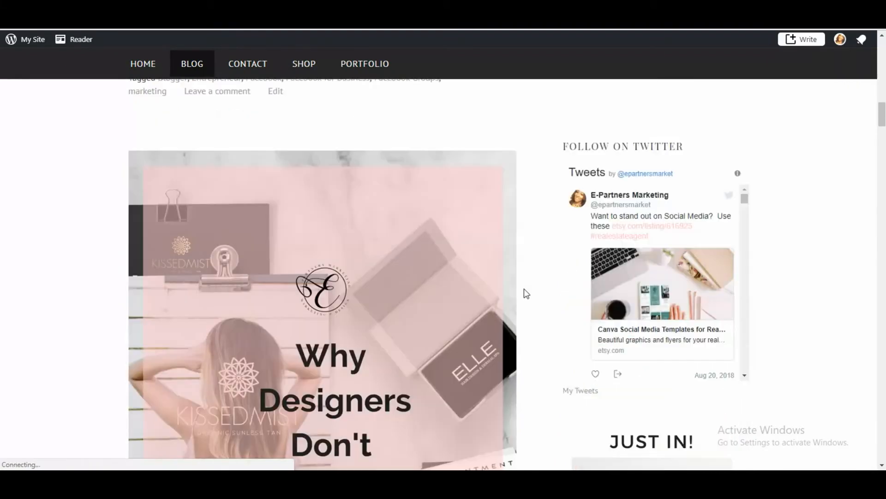
Examine the header graphics and excerpts of the older blog posts, down to "4 Tools I Use to Schedule Social Media Content".
scroll(524, 292, "up", 3)
scroll(524, 293, "down", 8)
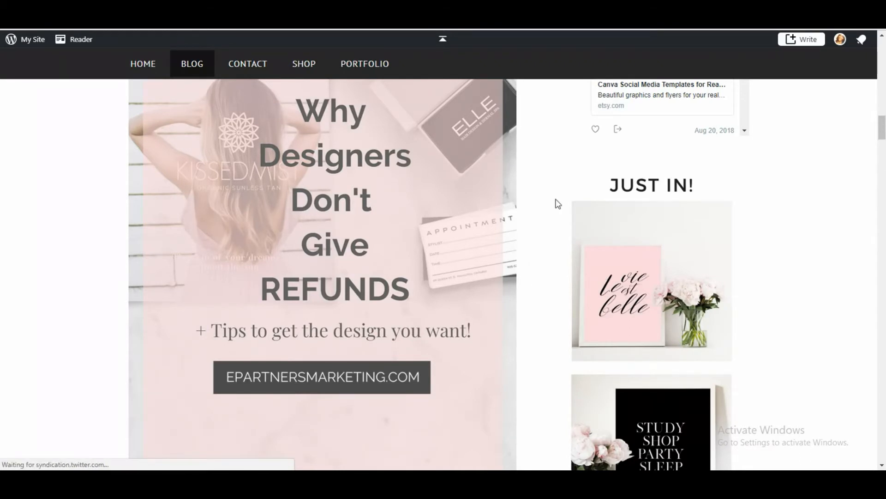
scroll(559, 203, "down", 10)
scroll(560, 202, "down", 5)
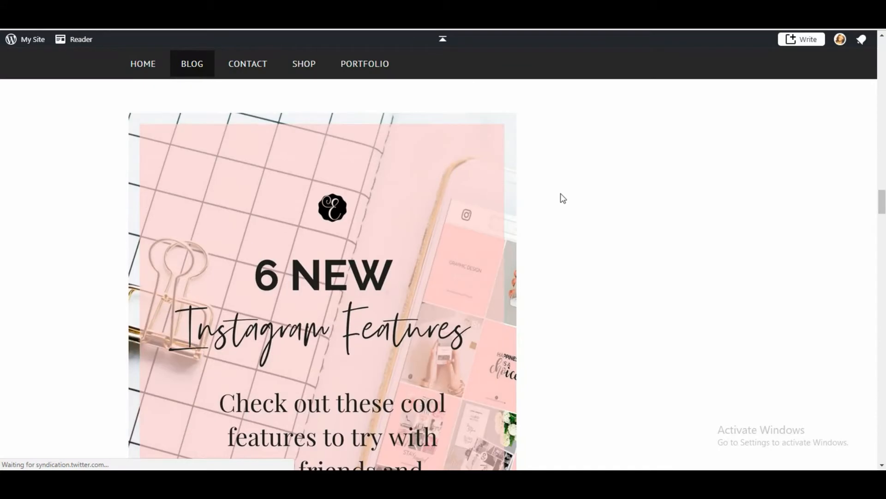
scroll(572, 283, "down", 5)
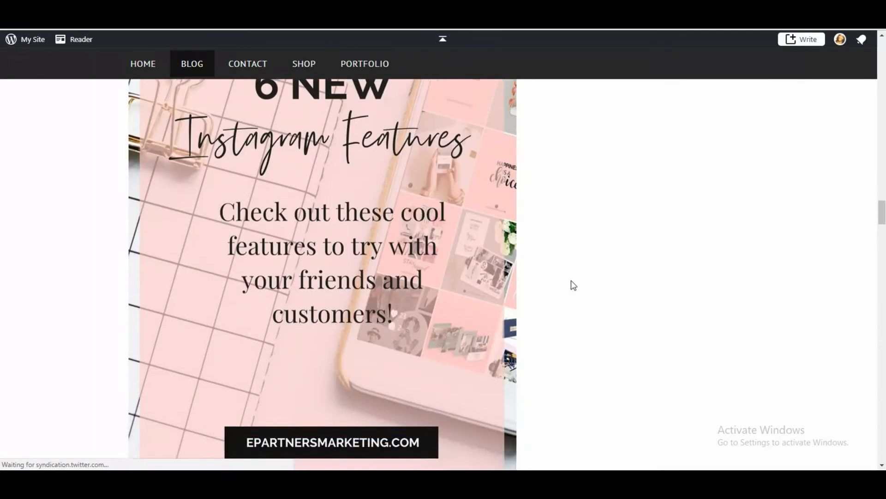
scroll(573, 284, "up", 4)
scroll(526, 301, "down", 12)
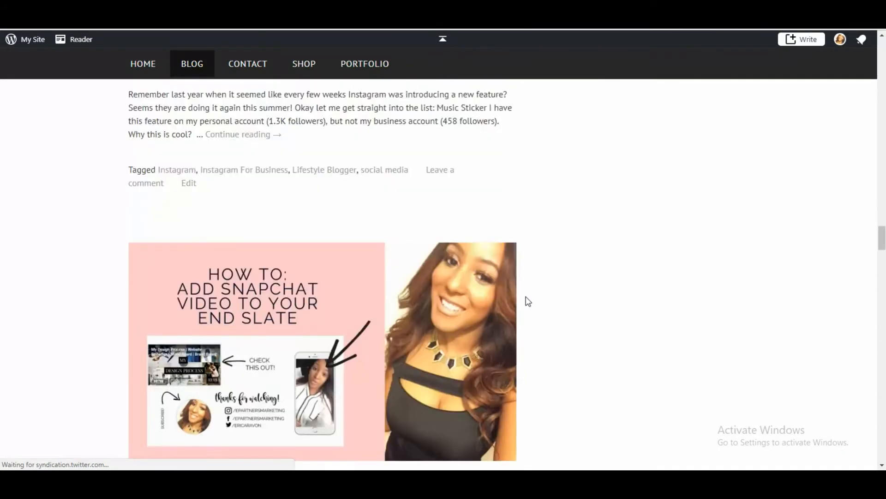
scroll(380, 209, "up", 1)
scroll(380, 209, "up", 2)
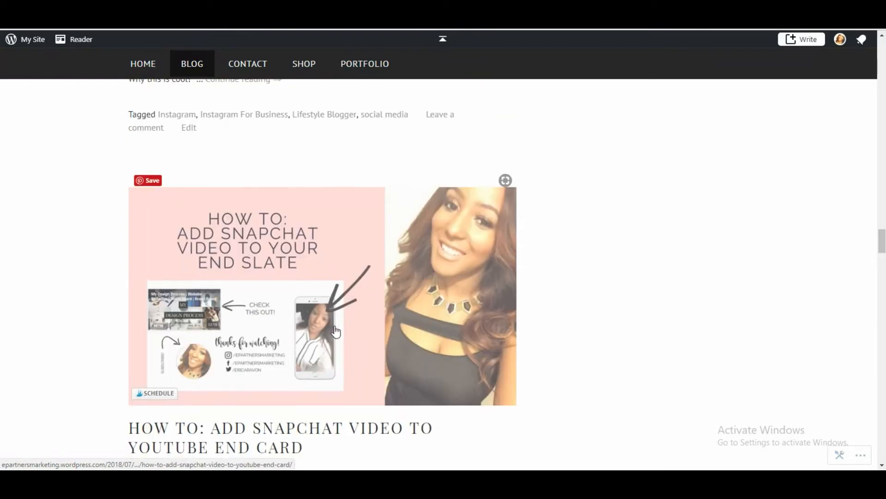
scroll(459, 299, "down", 10)
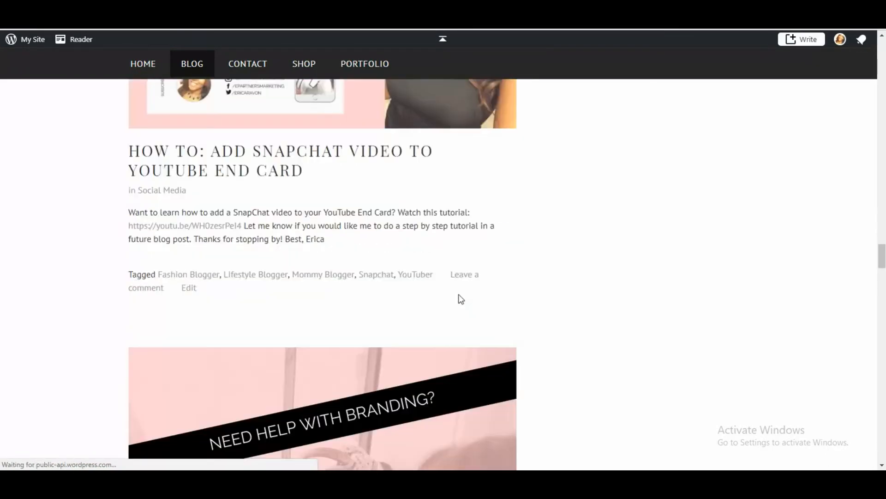
scroll(493, 291, "down", 4)
scroll(493, 290, "up", 1)
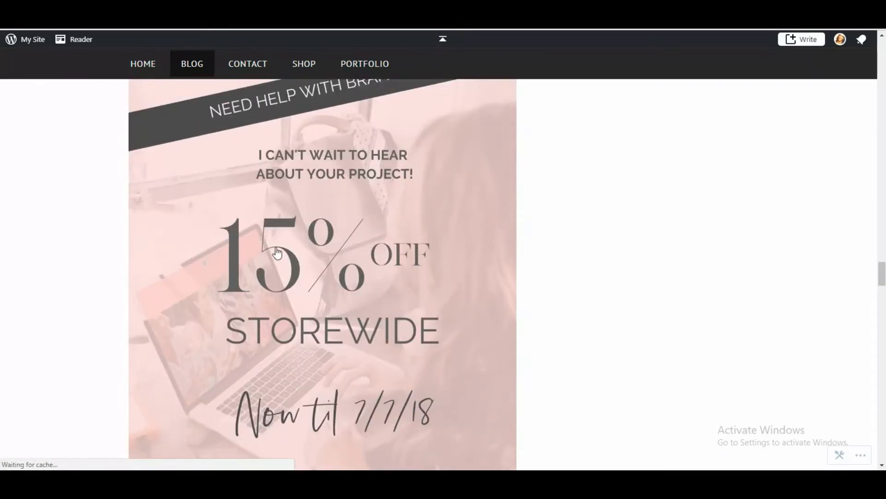
scroll(324, 253, "down", 6)
scroll(379, 205, "down", 20)
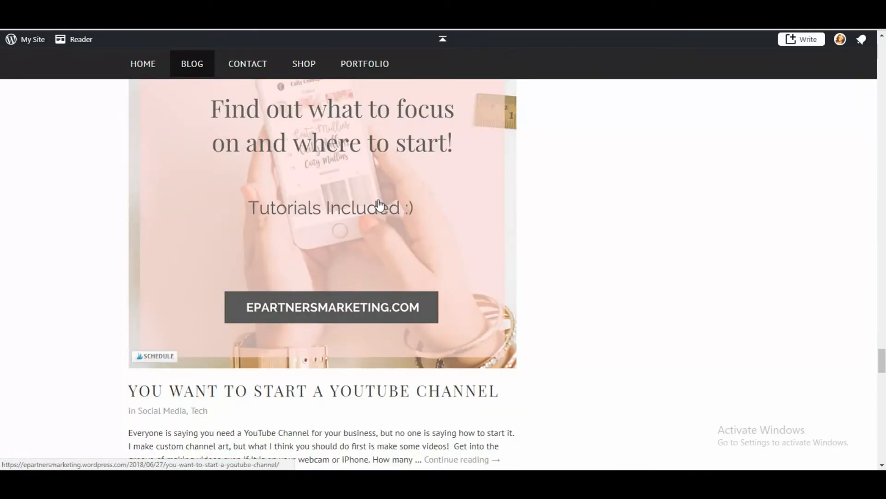
scroll(379, 204, "down", 20)
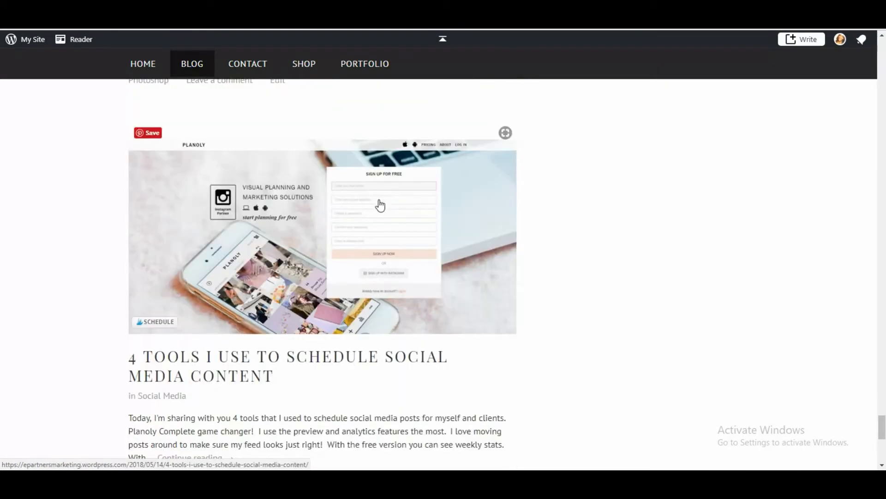
scroll(380, 204, "down", 8)
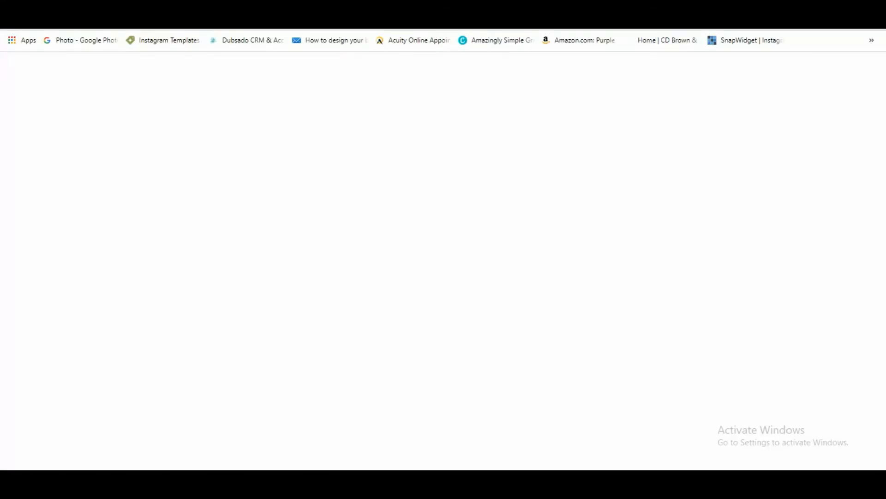
Go to Pinterest and open the "Marketing Stuff" board from the account's own profile.
type("pinterest")
key("Return")
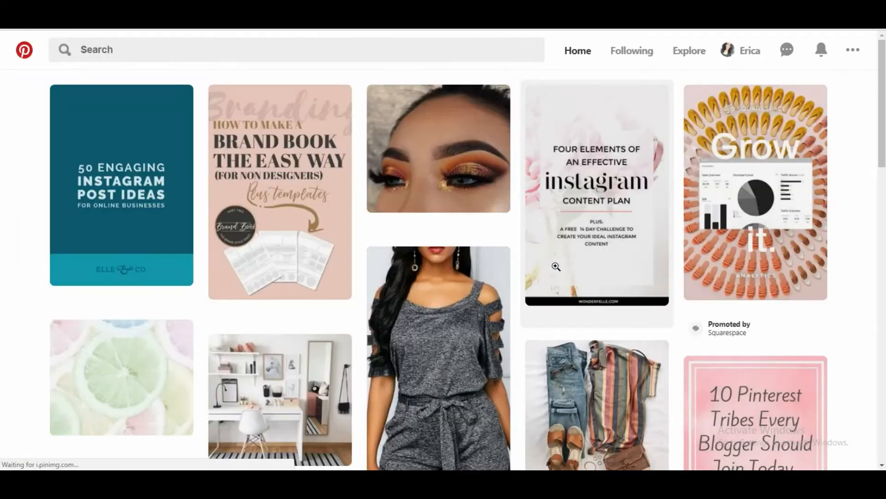
left_click(738, 60)
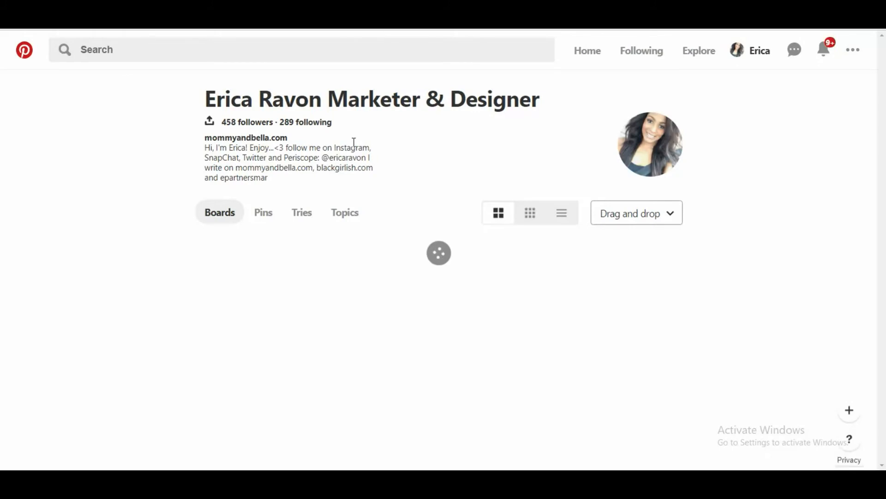
scroll(417, 149, "down", 5)
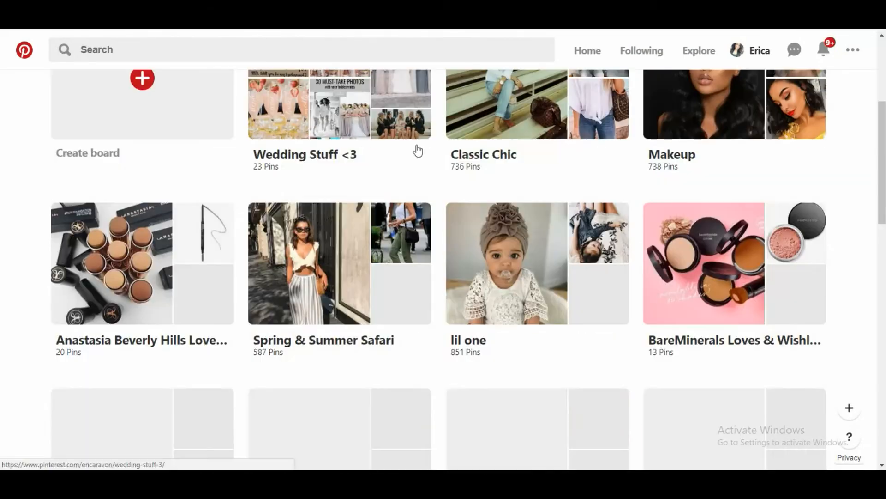
scroll(417, 149, "down", 5)
scroll(417, 149, "down", 2)
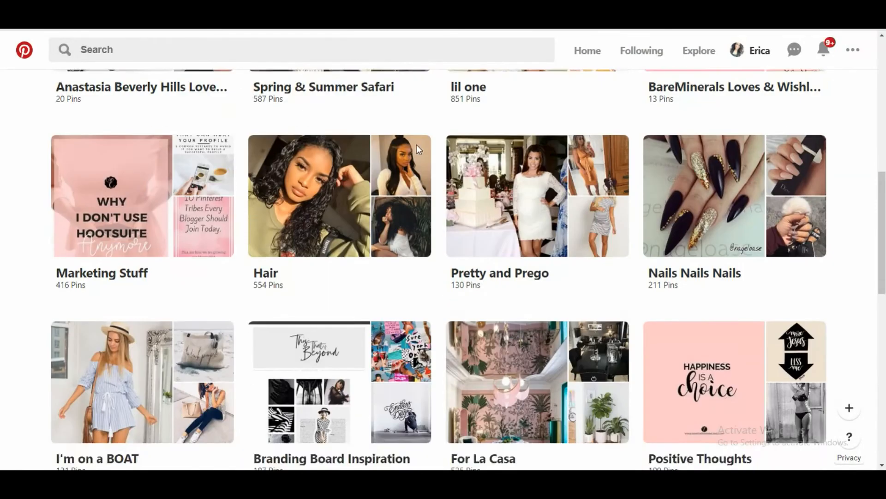
left_click(111, 104)
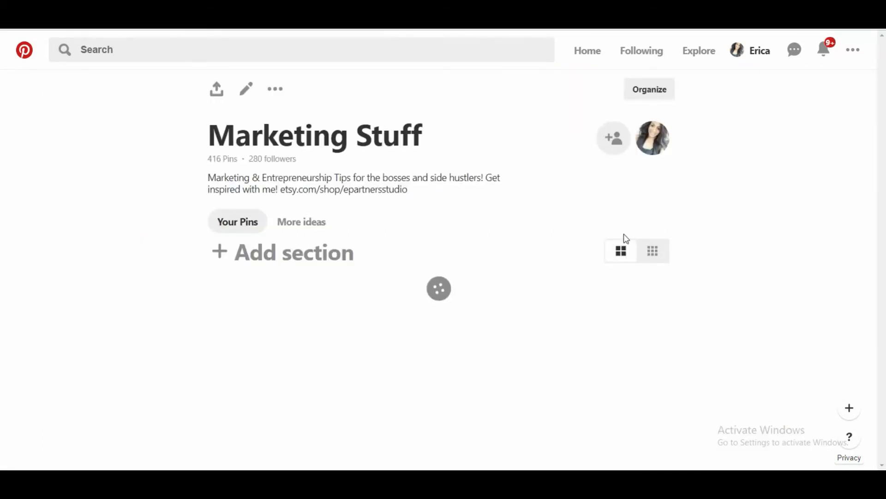
Examine the designs and headlines of the marketing pins in the first part of the "Marketing Stuff" board.
scroll(802, 211, "down", 4)
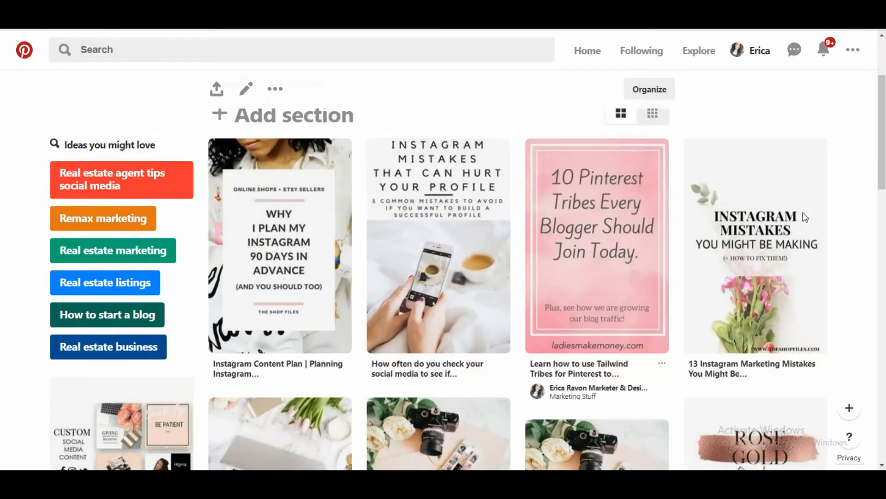
scroll(434, 310, "down", 1)
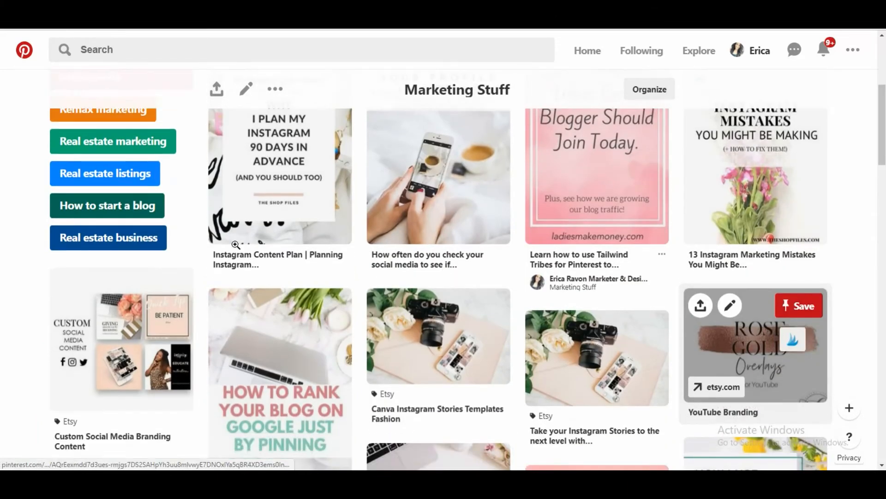
scroll(845, 300, "down", 8)
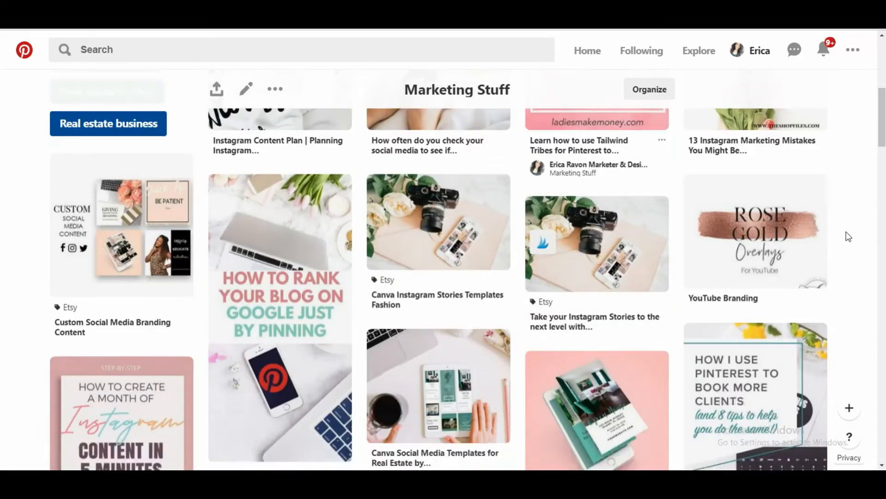
scroll(848, 233, "up", 12)
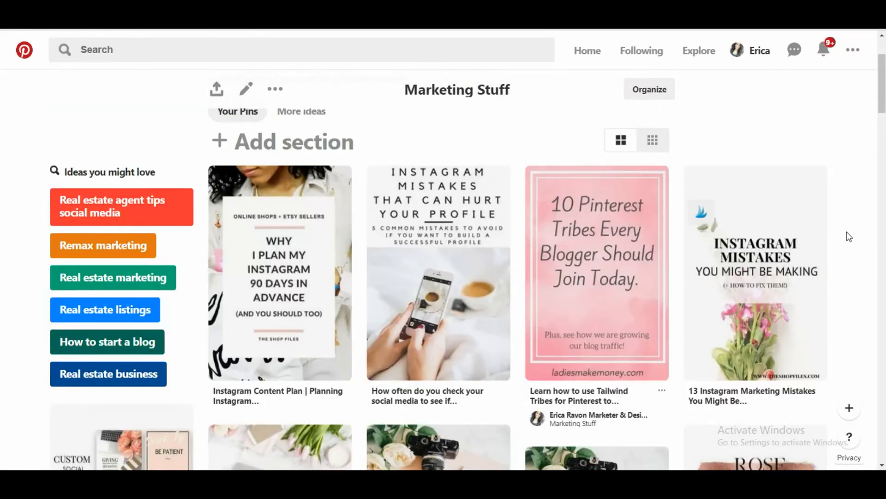
scroll(849, 237, "down", 5)
scroll(849, 238, "down", 13)
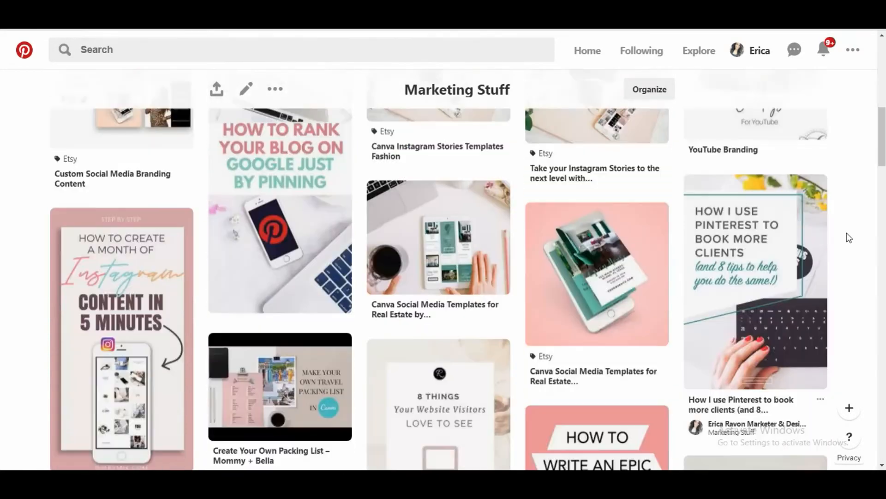
scroll(628, 240, "down", 12)
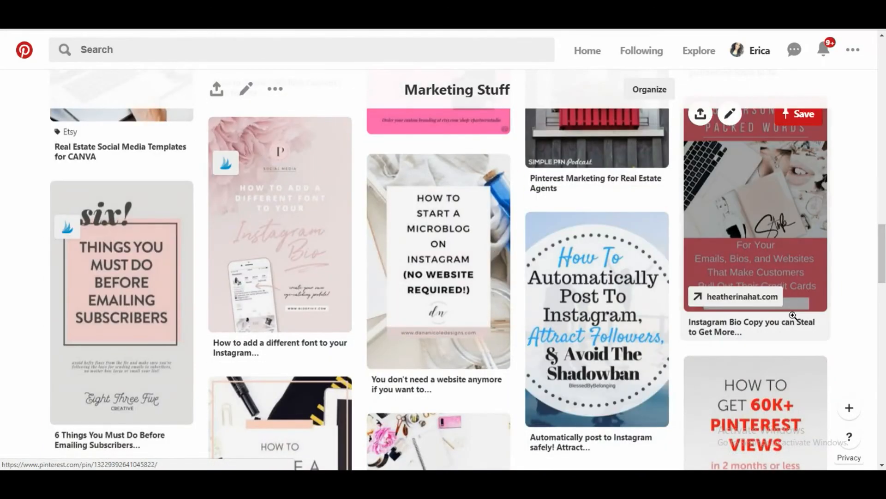
scroll(790, 310, "down", 6)
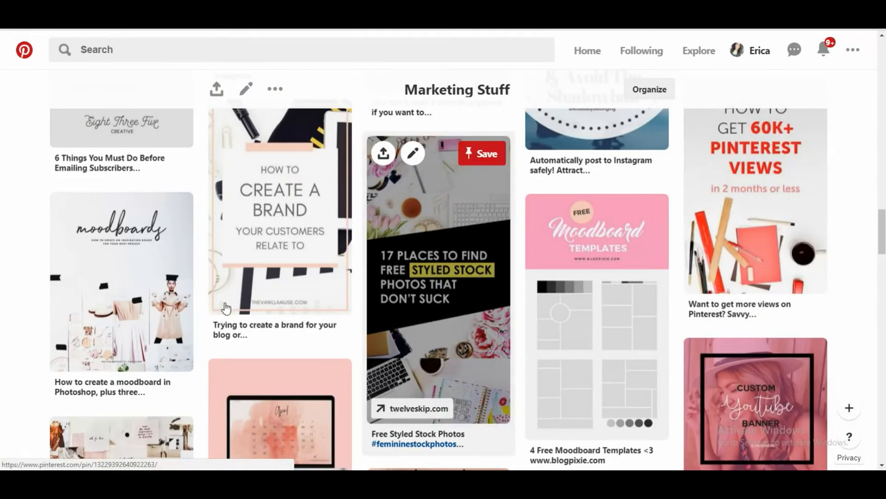
Find the blog's own "Why I Don't Use Hootsuite Anymore" pin on the board and compare it with the surrounding pins.
scroll(586, 288, "down", 12)
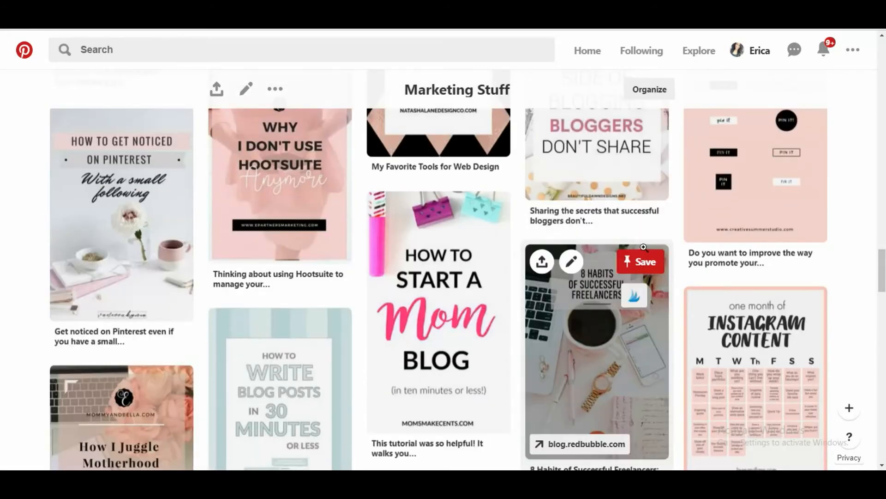
scroll(156, 312, "down", 4)
scroll(259, 298, "up", 7)
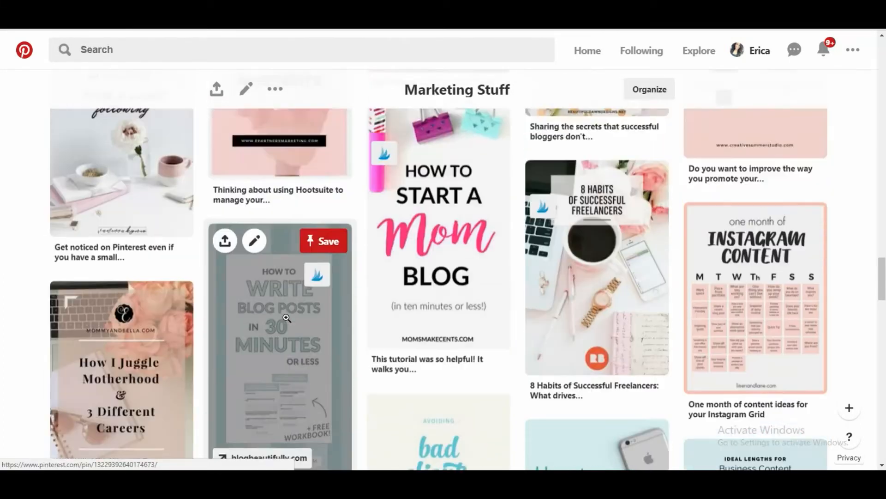
scroll(259, 298, "down", 4)
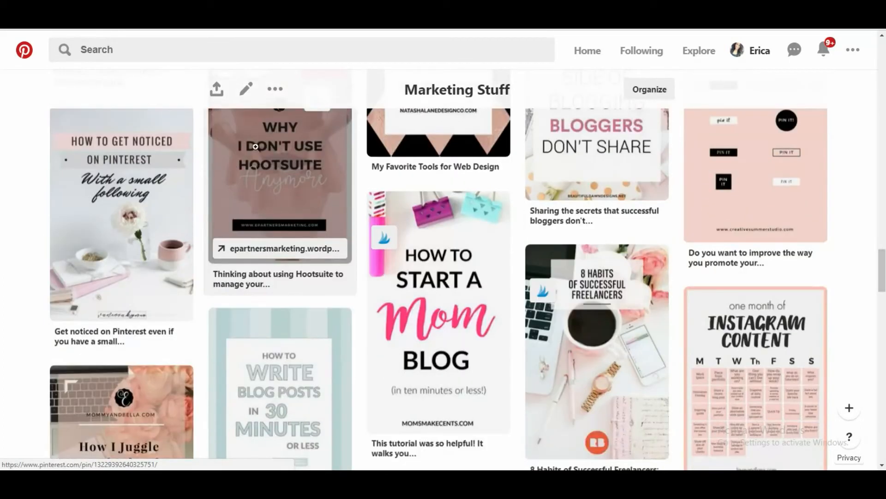
scroll(292, 176, "up", 2)
scroll(291, 176, "up", 1)
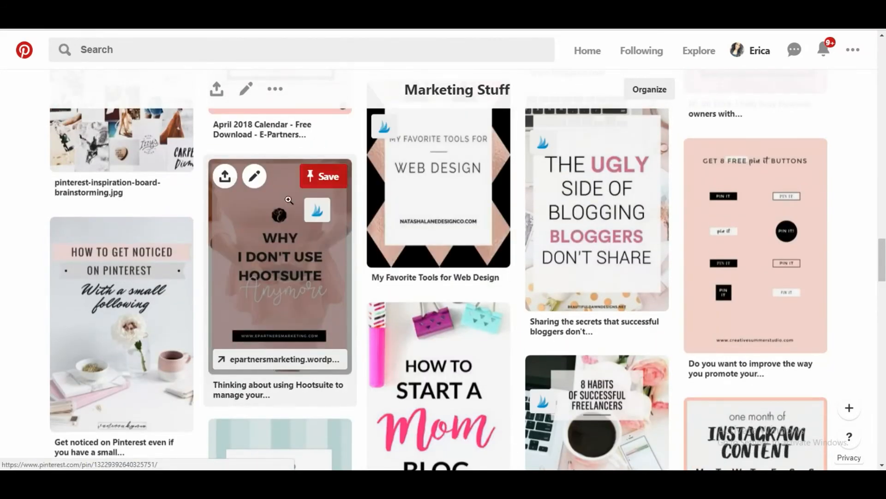
Look through the board's older pins, including the blog's own "7 New Instagram Features To Know About" and "4 Reasons Why Social Media Isn't Free".
scroll(289, 200, "down", 10)
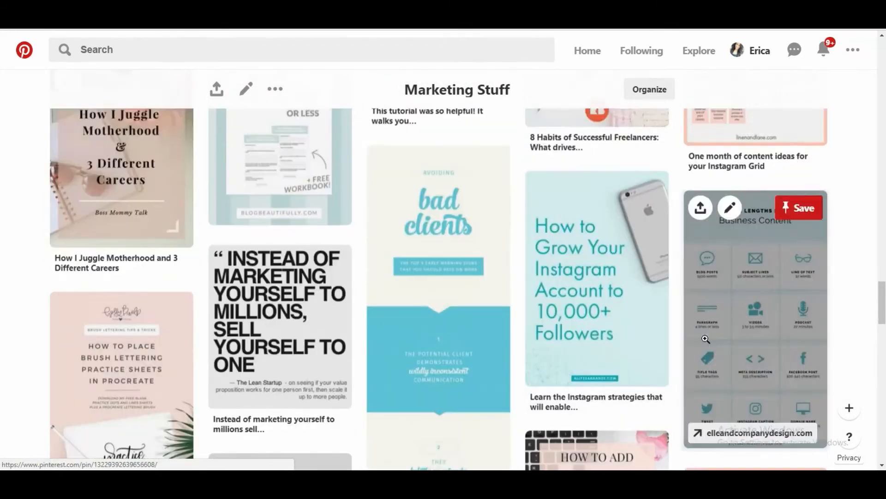
scroll(706, 339, "down", 8)
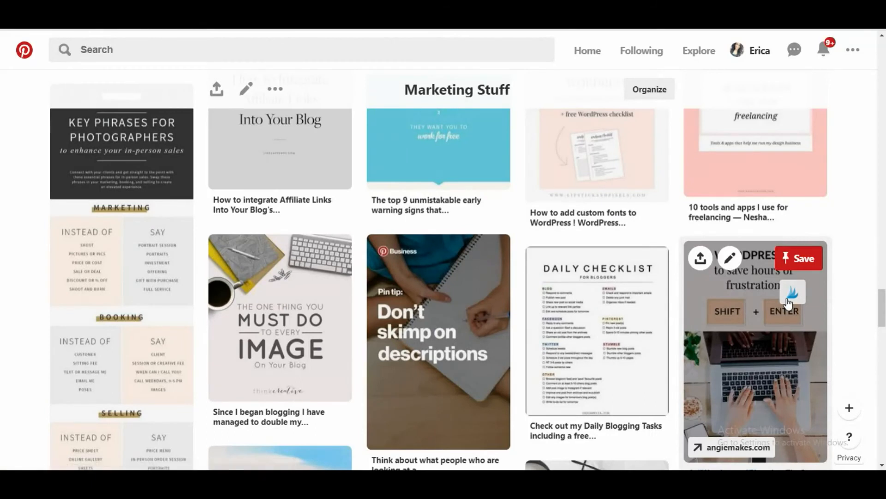
scroll(789, 304, "down", 1)
scroll(811, 326, "down", 20)
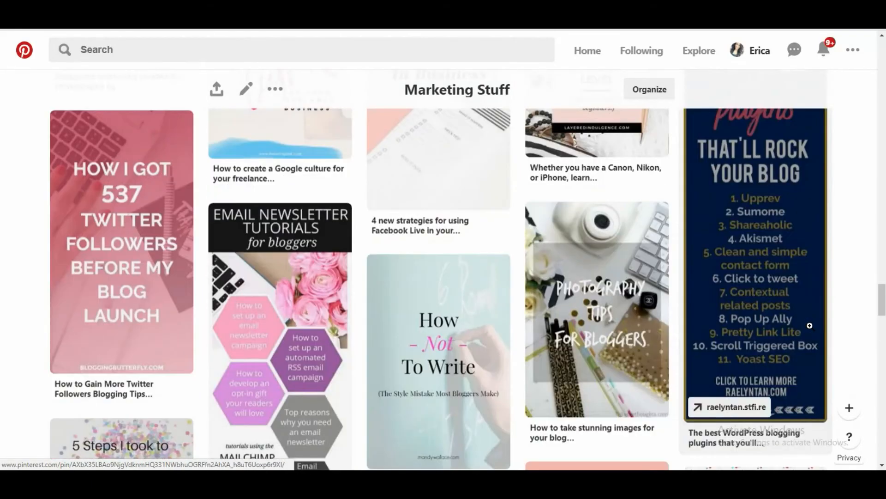
scroll(810, 326, "down", 4)
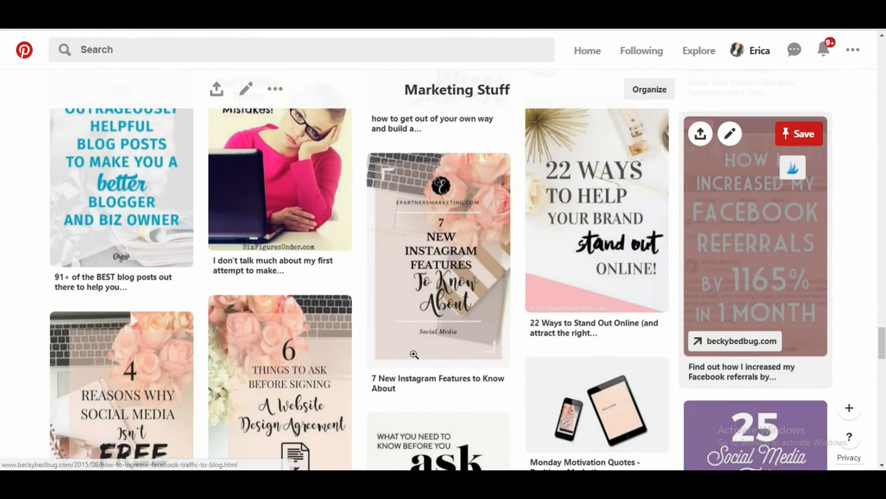
scroll(744, 316, "down", 7)
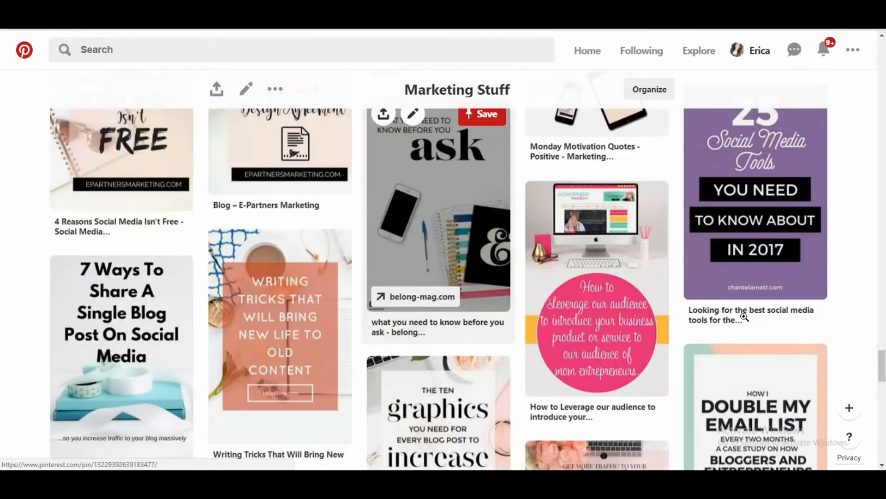
Examine further pin designs on the board, including the blog's own "20 Instagram Stories Post Ideas" and "Domain Names, Hosting & Forwarding Made Easy".
scroll(881, 296, "down", 7)
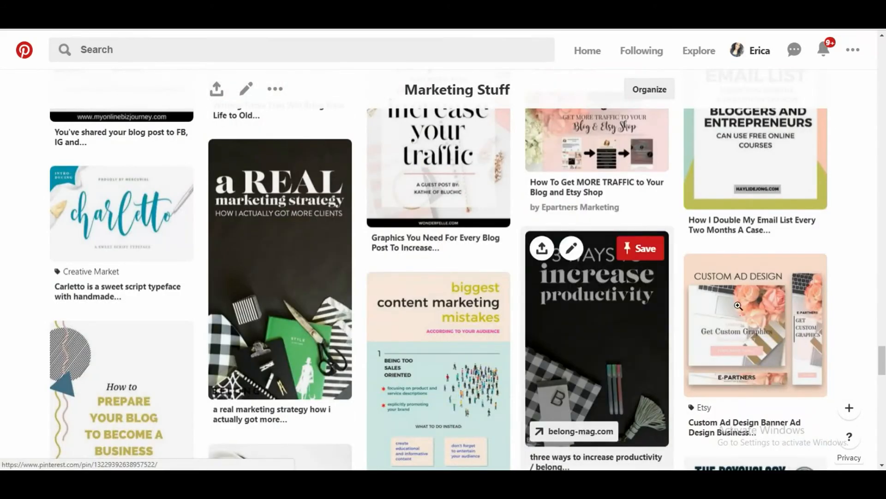
scroll(739, 306, "down", 15)
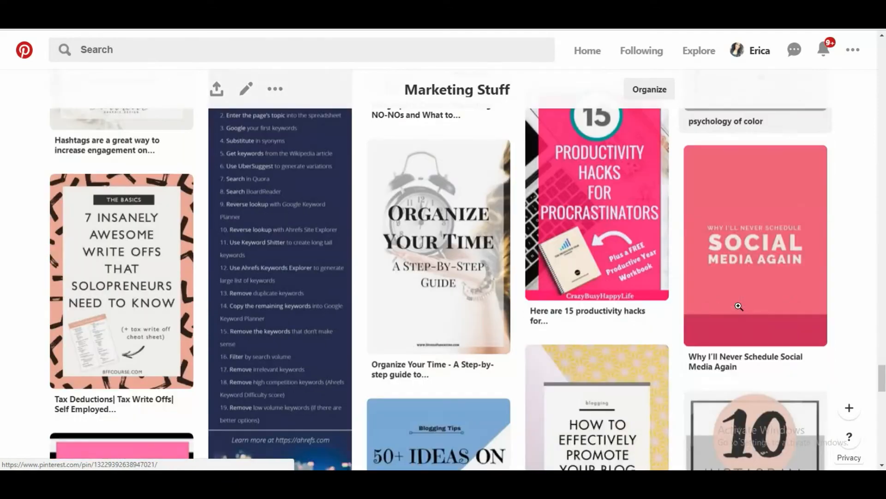
scroll(739, 306, "down", 2)
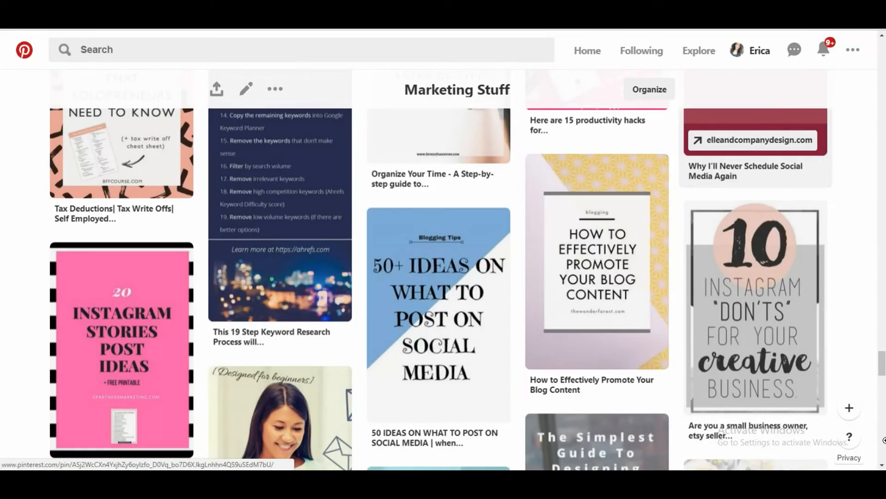
scroll(443, 286, "down", 5)
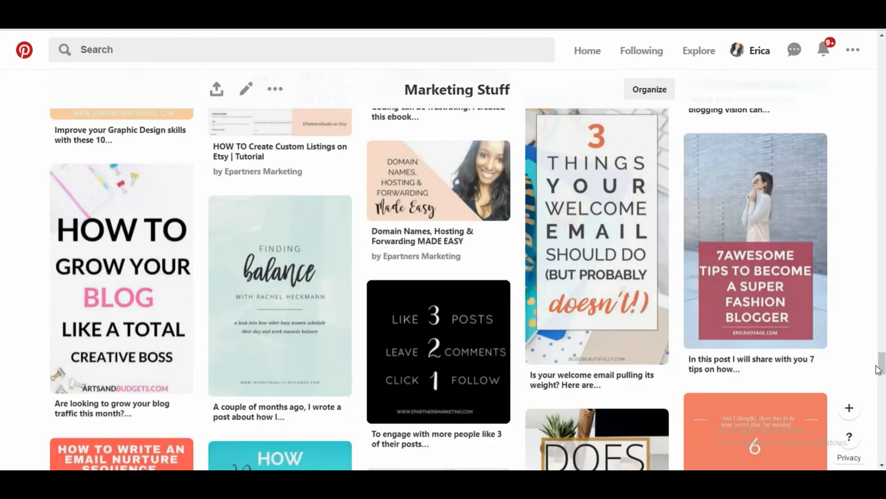
Review the pins again on the way back to the beginning of the "Marketing Stuff" board.
scroll(879, 370, "up", 15)
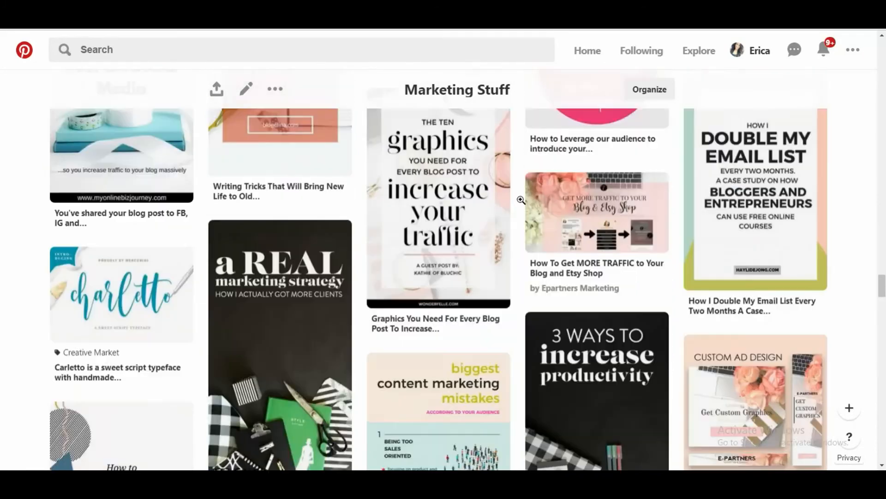
scroll(520, 199, "up", 10)
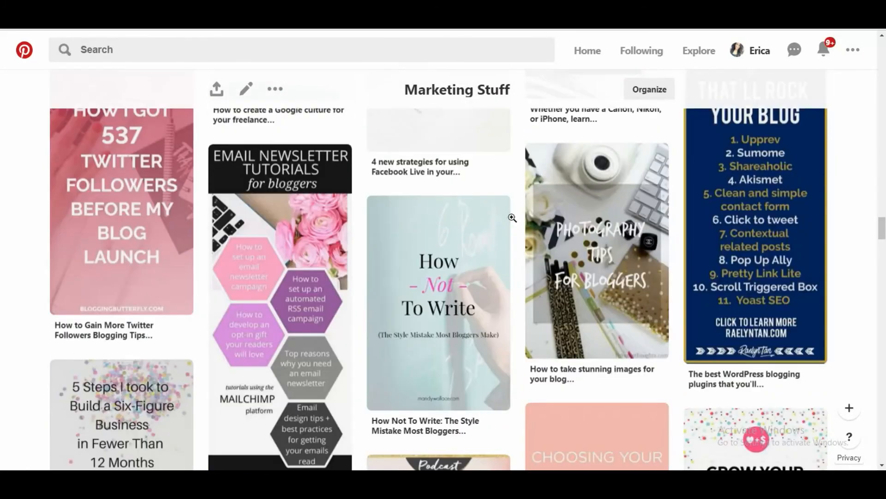
scroll(512, 218, "up", 20)
left_click_drag(883, 179, 883, 57)
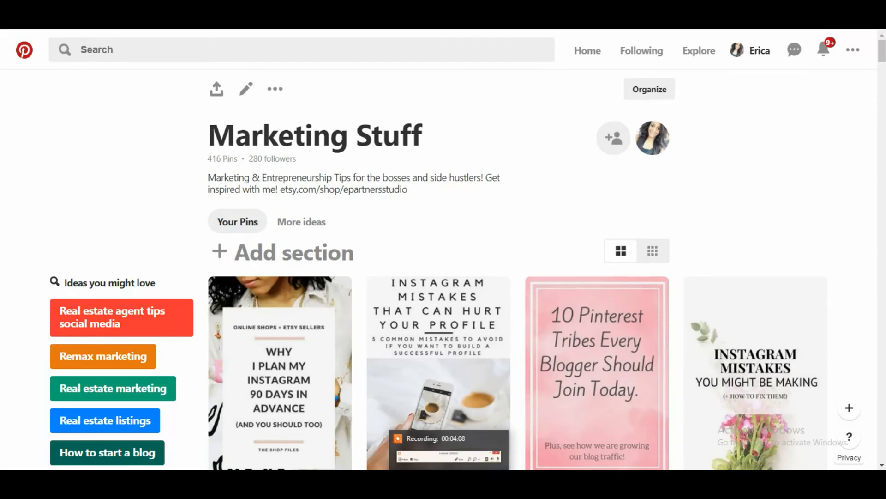
left_click(449, 483)
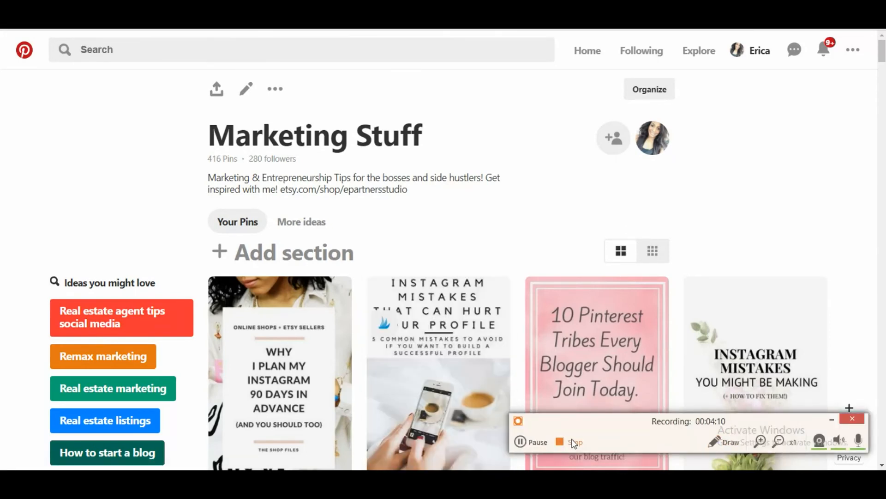